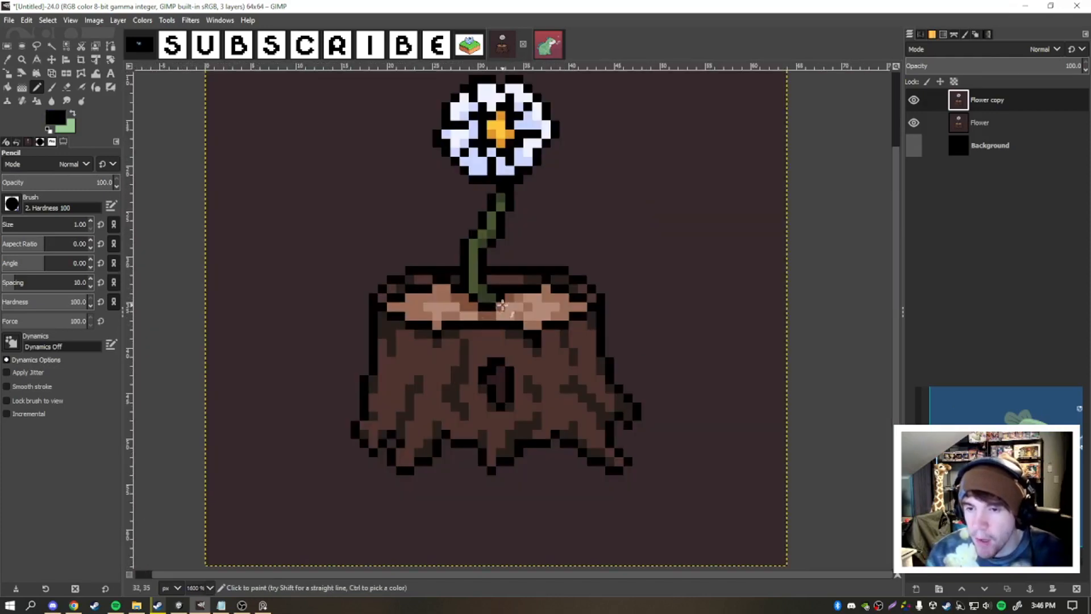
# - Paint dark green at the base of the flower stem where it meets the stump's cut surface
pyautogui.scroll(2, 541, 338)
pyautogui.keyDown('ctrl'); pyautogui.click(546, 346); pyautogui.keyUp('ctrl')
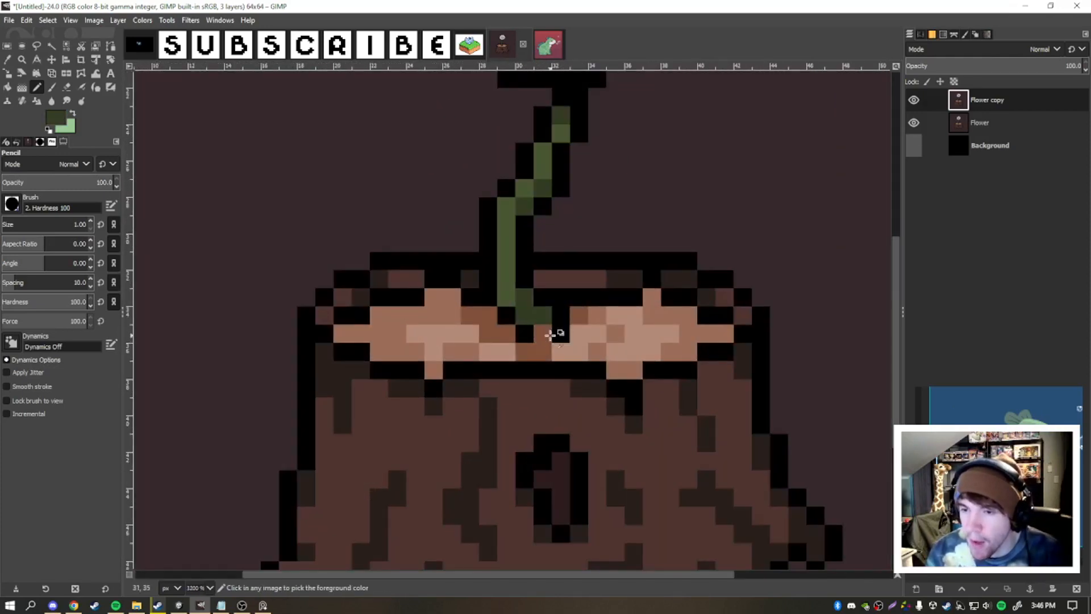
pyautogui.scroll(-6, 549, 335)
pyautogui.scroll(4, 590, 289)
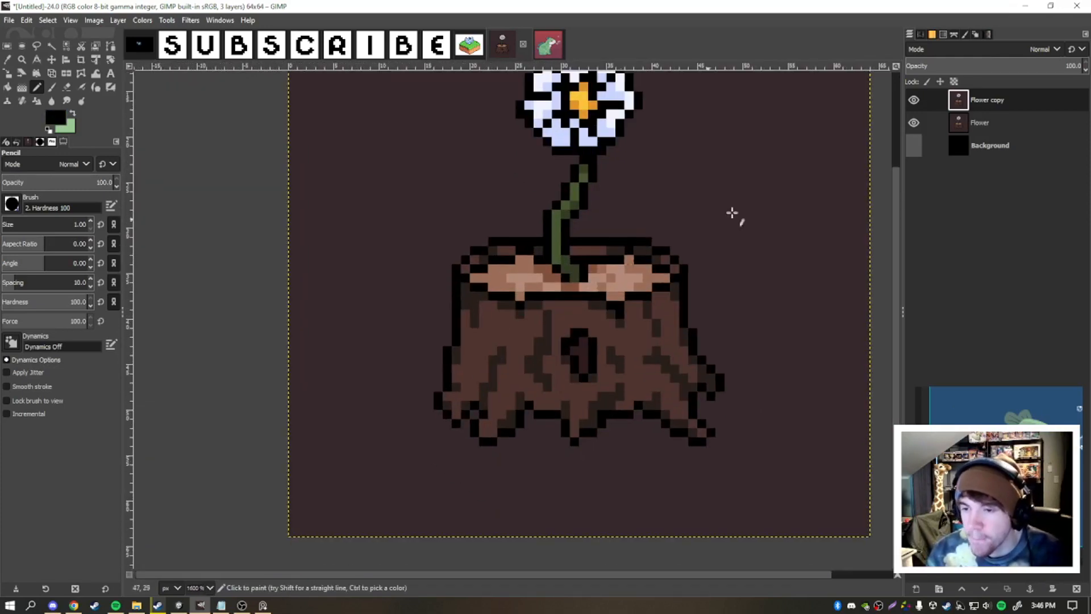
# - Select the dark bark shading by color and shift it with Hue-Chroma: hue -9.42, chroma 7.56, lightness 5.23
pyautogui.hotkey('shift', 'o')
pyautogui.scroll(2, 494, 335)
pyautogui.click(509, 332)
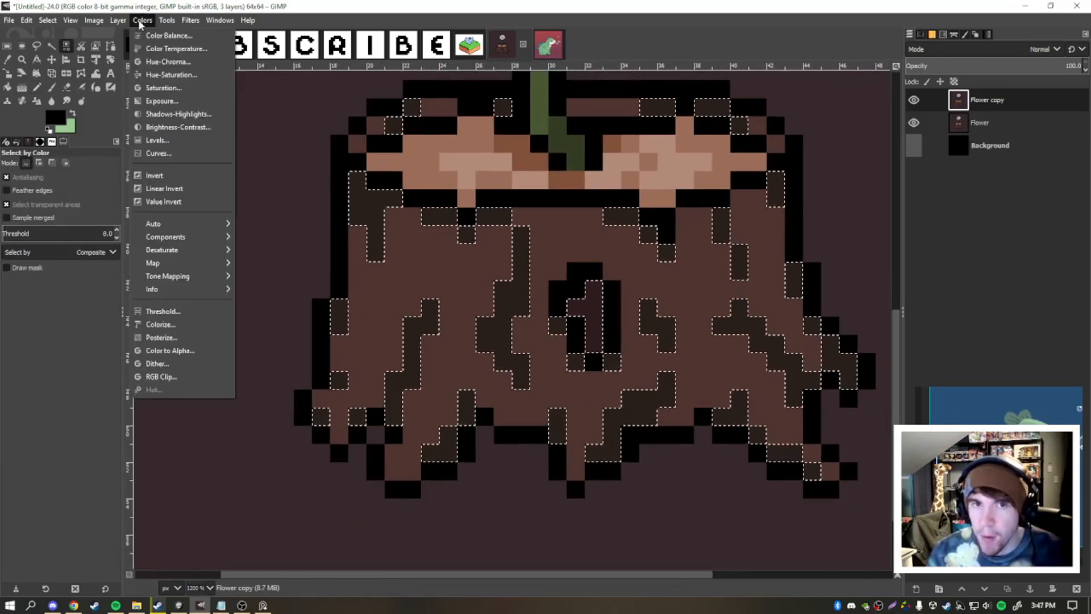
pyautogui.click(141, 22)
pyautogui.click(162, 62)
pyautogui.scroll(1, 653, 392)
pyautogui.click(935, 158)
pyautogui.click(937, 136)
pyautogui.moveTo(933, 116); pyautogui.dragTo(925, 116)
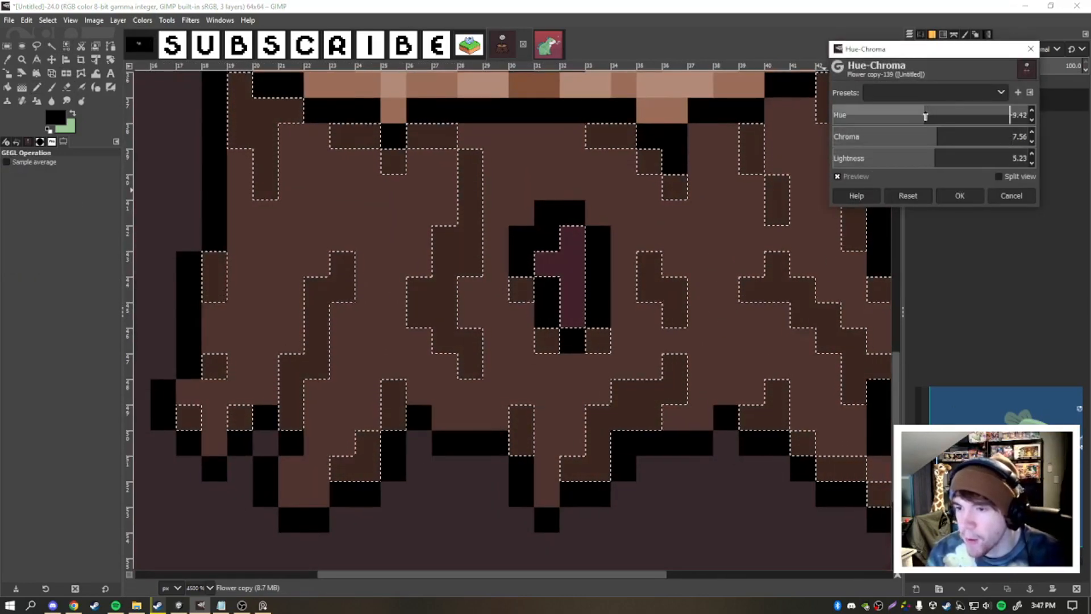
pyautogui.click(960, 196)
pyautogui.hotkey('ctrl', 'shift', 'a')
# - Add a new layer above Flower copy and set the foreground color to white (ffffff) for the Pencil
pyautogui.scroll(-3, 800, 211)
pyautogui.moveTo(640, 163); pyautogui.dragTo(433, 258)
pyautogui.scroll(2, 433, 257)
pyautogui.press('n')
pyautogui.scroll(-7, 761, 262)
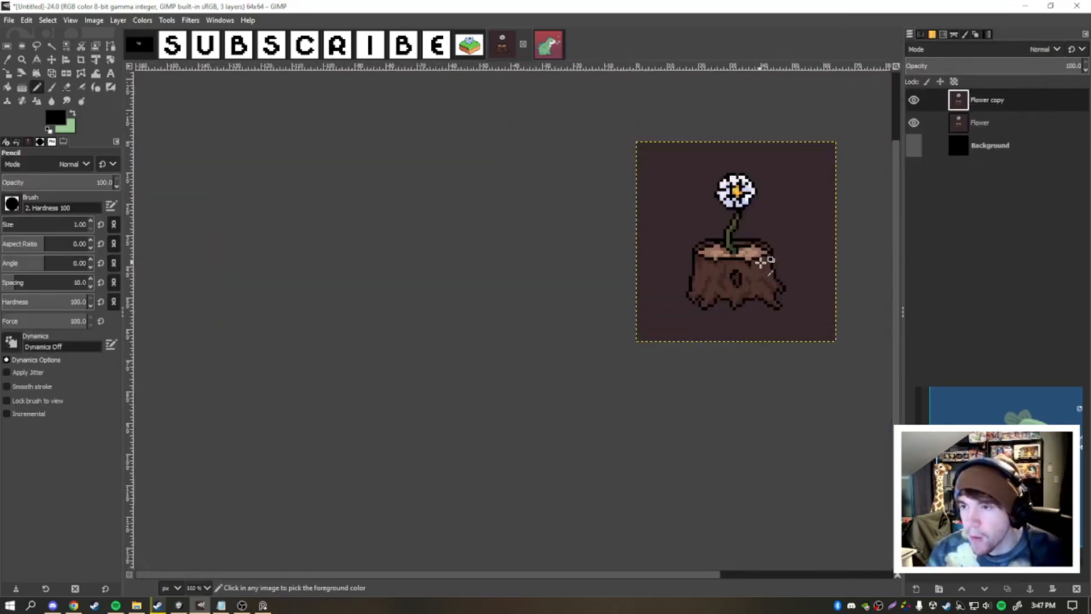
pyautogui.scroll(8, 761, 262)
pyautogui.scroll(1, 543, 272)
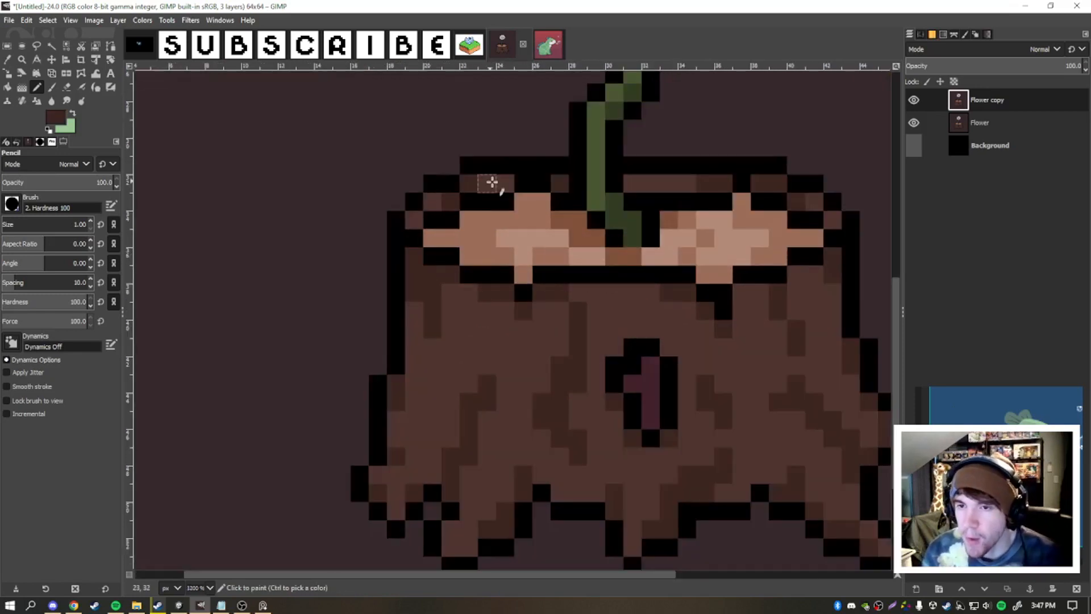
pyautogui.hotkey('ctrl', 'shift', 'n')
pyautogui.press('Return')
pyautogui.press('x')
pyautogui.click(56, 117)
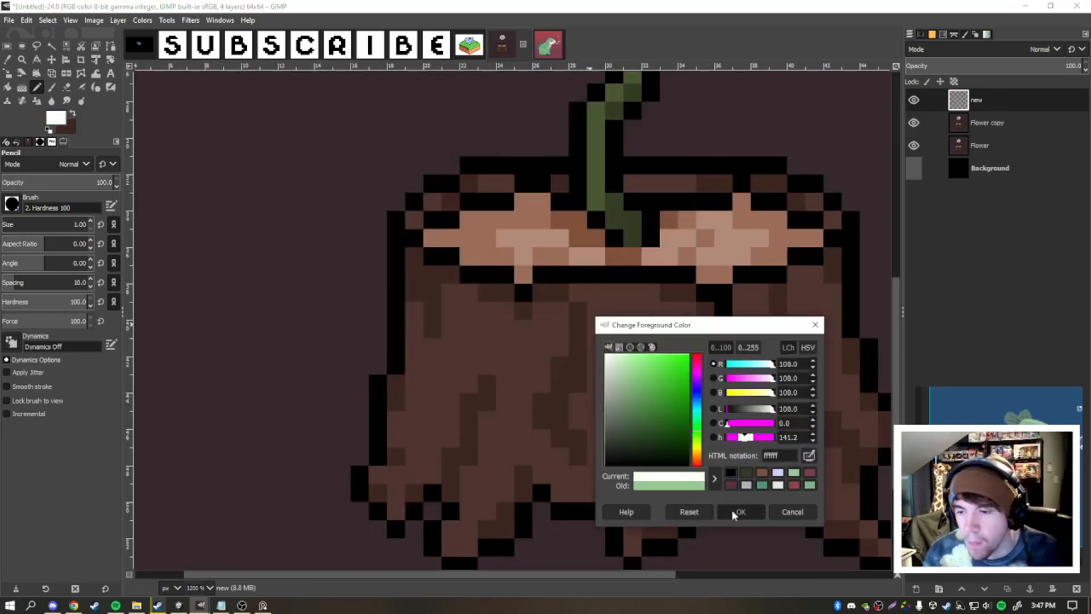
pyautogui.click(738, 511)
# - Paint white over the stump's rear rim on both sides of the stem and set the layer mode to Overlay
pyautogui.moveTo(415, 220); pyautogui.dragTo(505, 184)
pyautogui.click(560, 183)
pyautogui.moveTo(633, 183)
pyautogui.mouseDown()
pyautogui.moveTo(724, 182)
pyautogui.moveTo(832, 220)
pyautogui.mouseUp()
pyautogui.click(1010, 50)
pyautogui.click(1000, 282)
# - Adjust the rim highlight layer's blend mode and opacity and merge it into the Flower copy layer
pyautogui.scroll(-4, 720, 171)
pyautogui.moveTo(1051, 64); pyautogui.dragTo(985, 64)
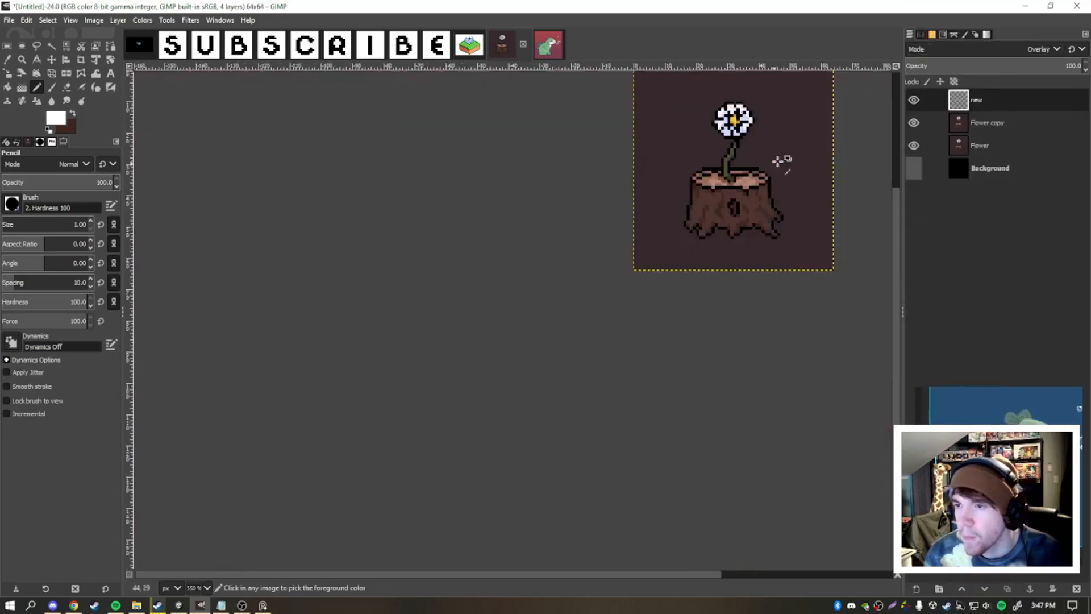
pyautogui.moveTo(705, 182); pyautogui.dragTo(654, 199)
pyautogui.scroll(-1, 682, 193)
pyautogui.scroll(1, 733, 153)
pyautogui.click(1010, 49)
pyautogui.click(1010, 49)
pyautogui.scroll(-1, 713, 162)
pyautogui.click(1069, 66)
pyautogui.scroll(-3, 796, 161)
pyautogui.scroll(4, 797, 162)
pyautogui.click(1030, 588)
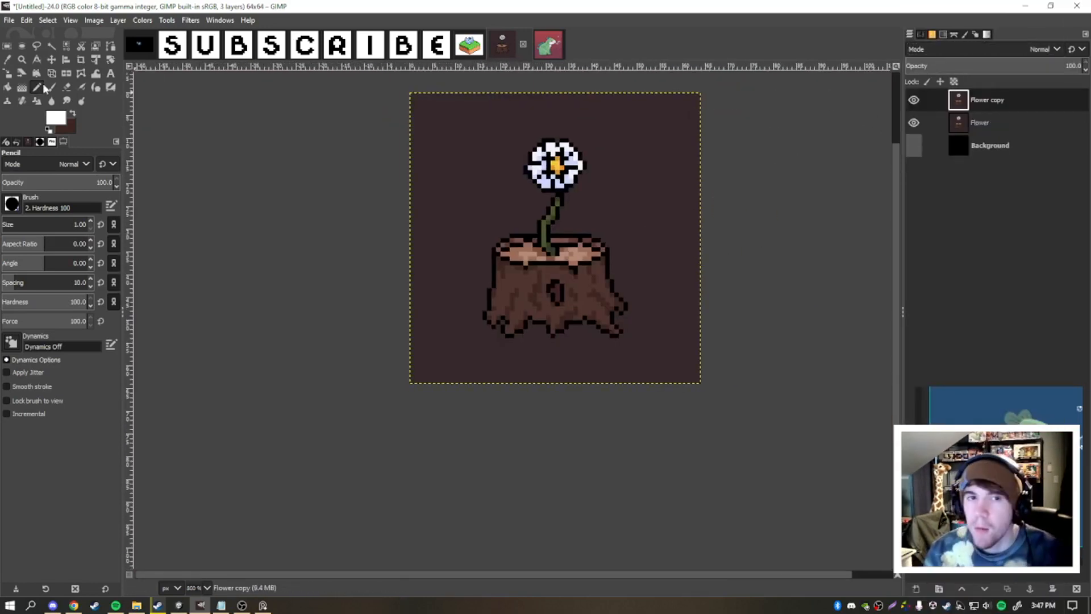
# - Reshape the rear rim left of the stem into a small raised bump, using black outline and brown rim pixels
pyautogui.scroll(5, 522, 242)
pyautogui.keyDown('ctrl'); pyautogui.click(477, 209); pyautogui.keyUp('ctrl')
pyautogui.scroll(-2, 551, 238)
pyautogui.keyDown('ctrl'); pyautogui.click(654, 239); pyautogui.keyUp('ctrl')
pyautogui.moveTo(538, 214)
pyautogui.mouseDown()
pyautogui.moveTo(605, 240)
pyautogui.moveTo(649, 236)
pyautogui.moveTo(538, 200)
pyautogui.mouseUp()
pyautogui.scroll(2, 540, 205)
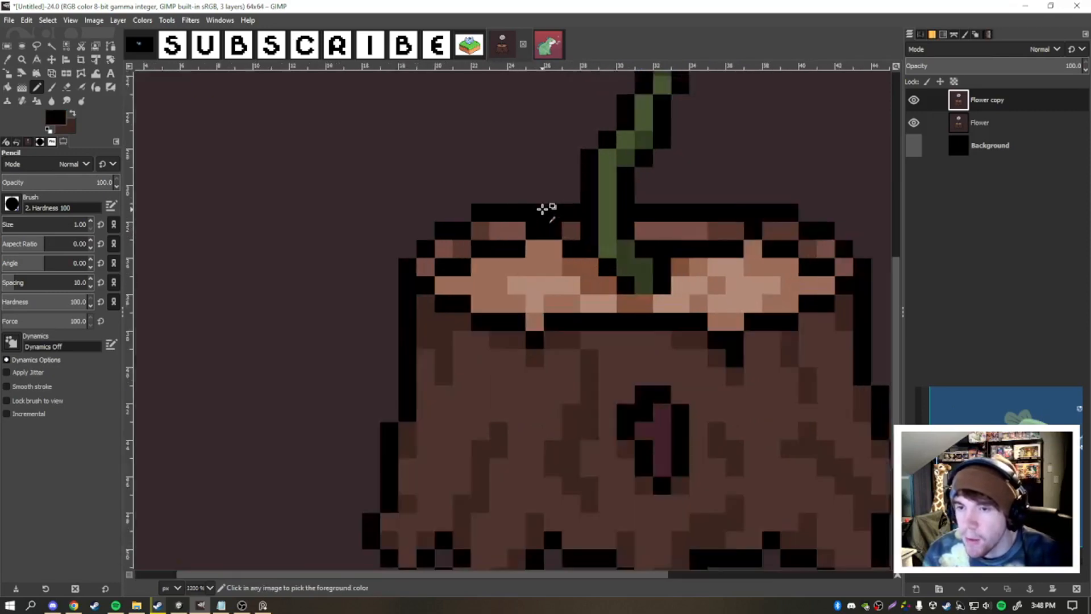
pyautogui.keyDown('ctrl'); pyautogui.click(581, 242); pyautogui.keyUp('ctrl')
# - Try a small raised bump in the rear rim right of the stem with black outline and brown pixels
pyautogui.scroll(-2, 591, 239)
pyautogui.scroll(2, 767, 216)
pyautogui.scroll(-5, 654, 213)
pyautogui.scroll(5, 658, 226)
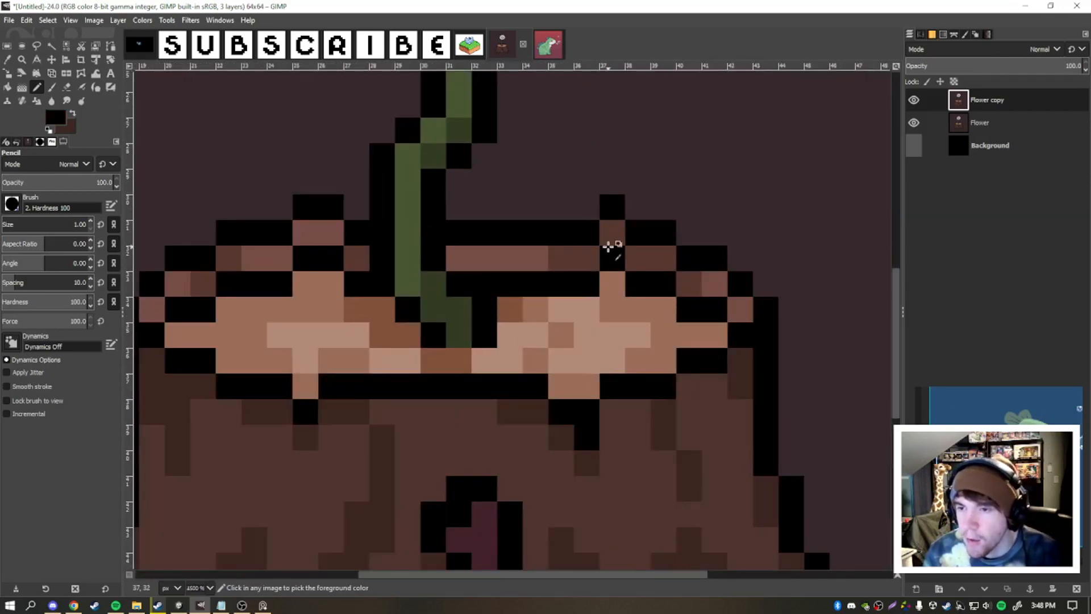
pyautogui.keyDown('ctrl'); pyautogui.click(604, 233); pyautogui.keyUp('ctrl')
pyautogui.click(609, 208)
pyautogui.keyDown('ctrl'); pyautogui.click(632, 257); pyautogui.keyUp('ctrl')
pyautogui.click(613, 234)
pyautogui.scroll(-4, 631, 270)
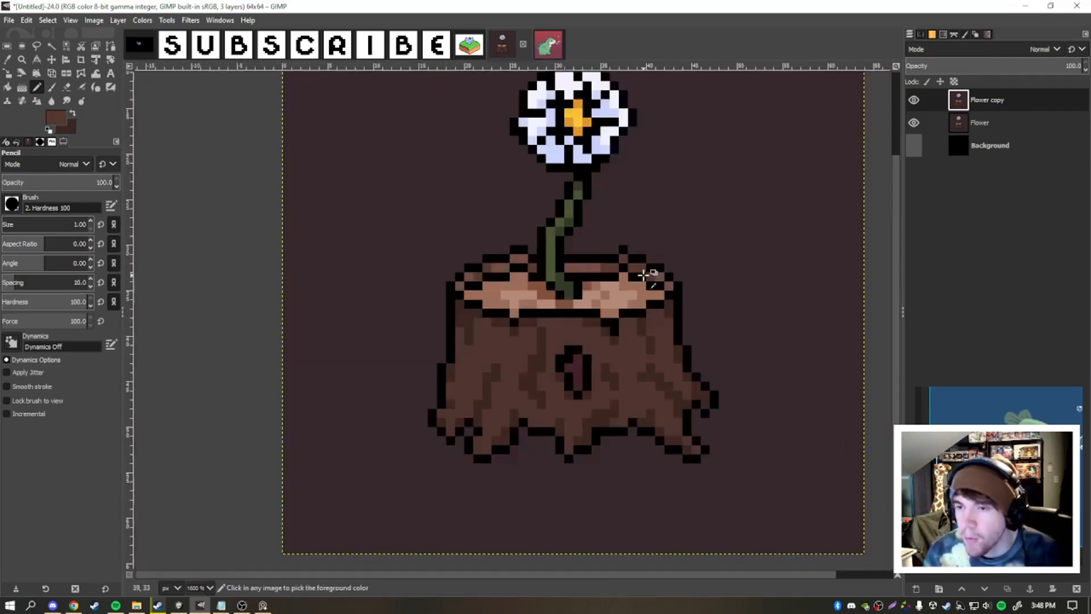
# - Retouch the outline and brown pixels around the raised spot on the rear rim right of the stem
pyautogui.scroll(4, 560, 267)
pyautogui.keyDown('ctrl'); pyautogui.click(584, 251); pyautogui.keyUp('ctrl')
pyautogui.click(595, 220)
pyautogui.scroll(-2, 723, 259)
pyautogui.keyDown('ctrl'); pyautogui.click(760, 254); pyautogui.keyUp('ctrl')
pyautogui.keyDown('ctrl'); pyautogui.click(771, 263); pyautogui.keyUp('ctrl')
pyautogui.scroll(-3, 765, 257)
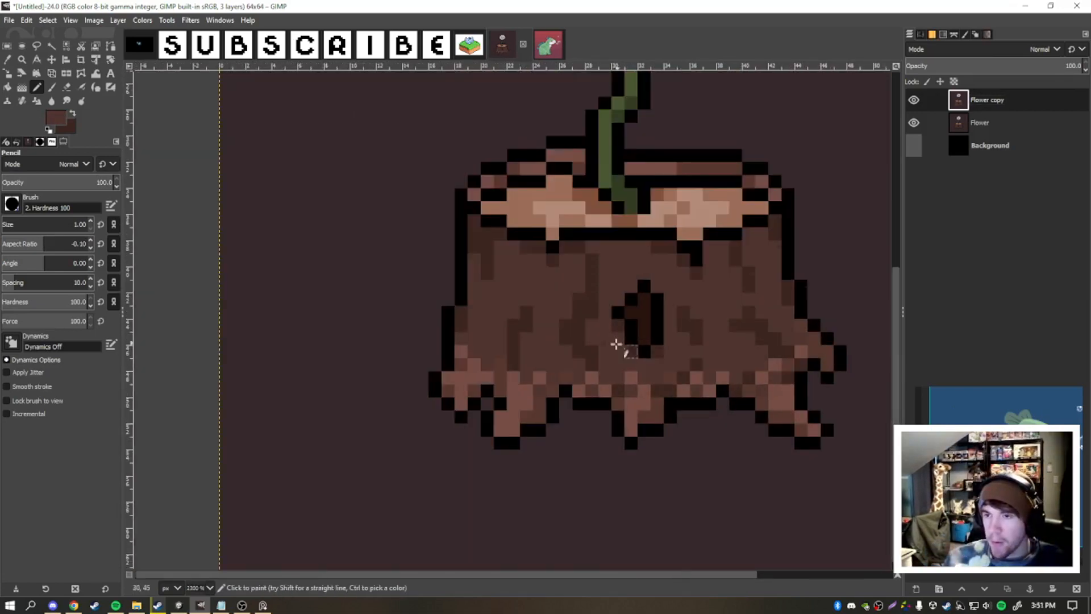
pyautogui.scroll(-3, 616, 343)
pyautogui.scroll(3, 576, 306)
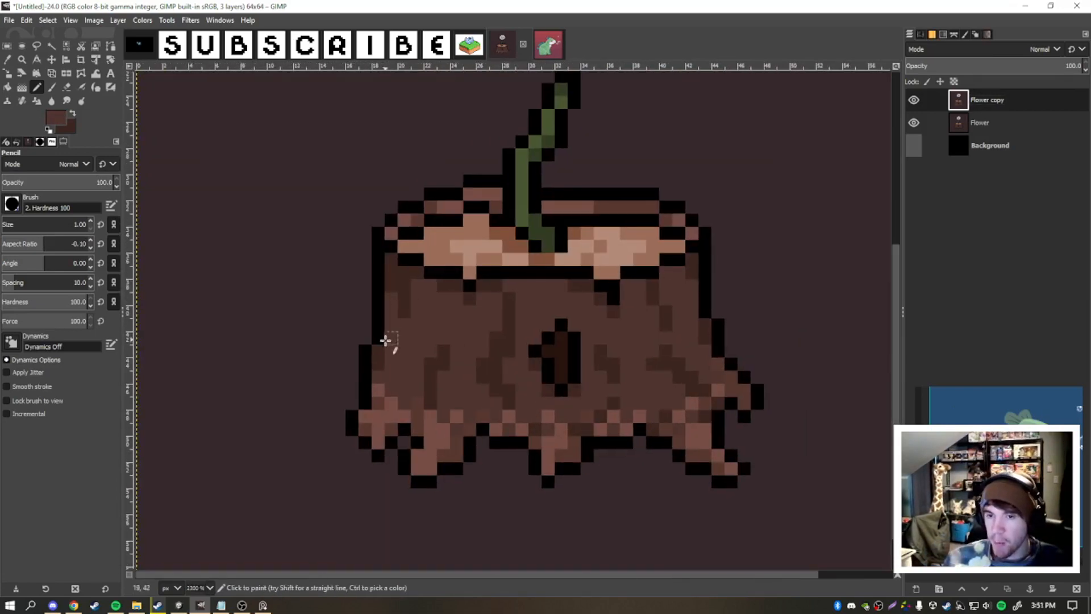
# - Select the stump's bark colors below the rim by color and add a new layer
pyautogui.scroll(-3, 398, 355)
pyautogui.scroll(3, 424, 351)
pyautogui.click(66, 46)
pyautogui.click(441, 352)
pyautogui.keyDown('shift'); pyautogui.click(421, 366); pyautogui.keyUp('shift')
pyautogui.click(37, 87)
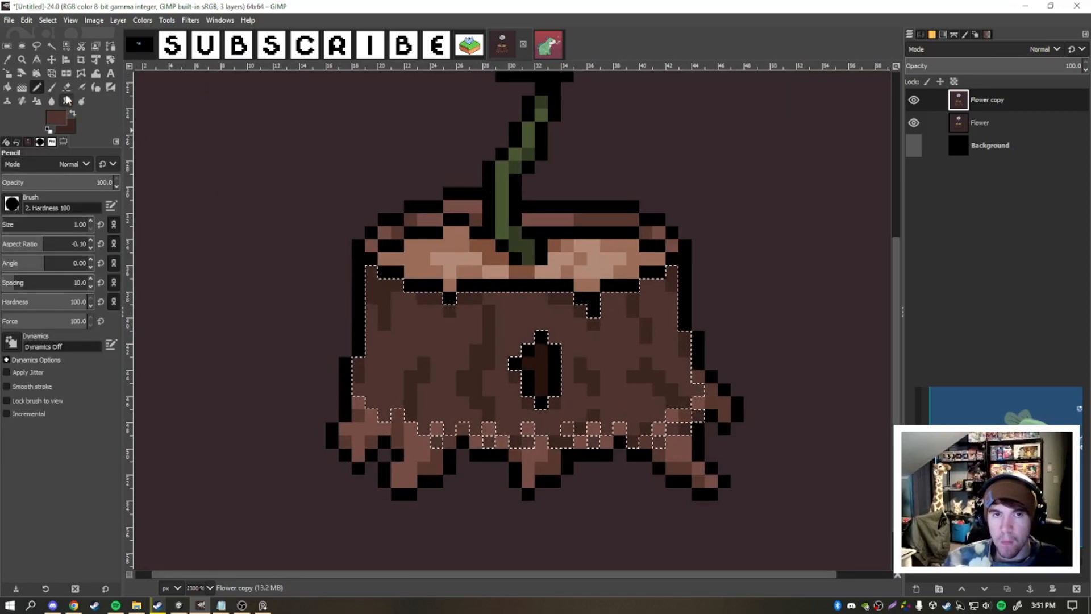
pyautogui.click(916, 588)
pyautogui.press('Return')
# - Paint a black shadow band beneath the stump's front rim with a size 3 Pencil and clear the selection
pyautogui.click(56, 118)
pyautogui.click(606, 462)
pyautogui.click(737, 510)
pyautogui.press(']')
pyautogui.press(']')
pyautogui.click(380, 288)
pyautogui.moveTo(381, 288); pyautogui.dragTo(671, 285)
pyautogui.moveTo(475, 324); pyautogui.dragTo(567, 324)
pyautogui.hotkey('ctrl', 'shift', 'a')
# - Set the shadow layer's blend mode to Overlay and its opacity to 60.3
pyautogui.click(67, 88)
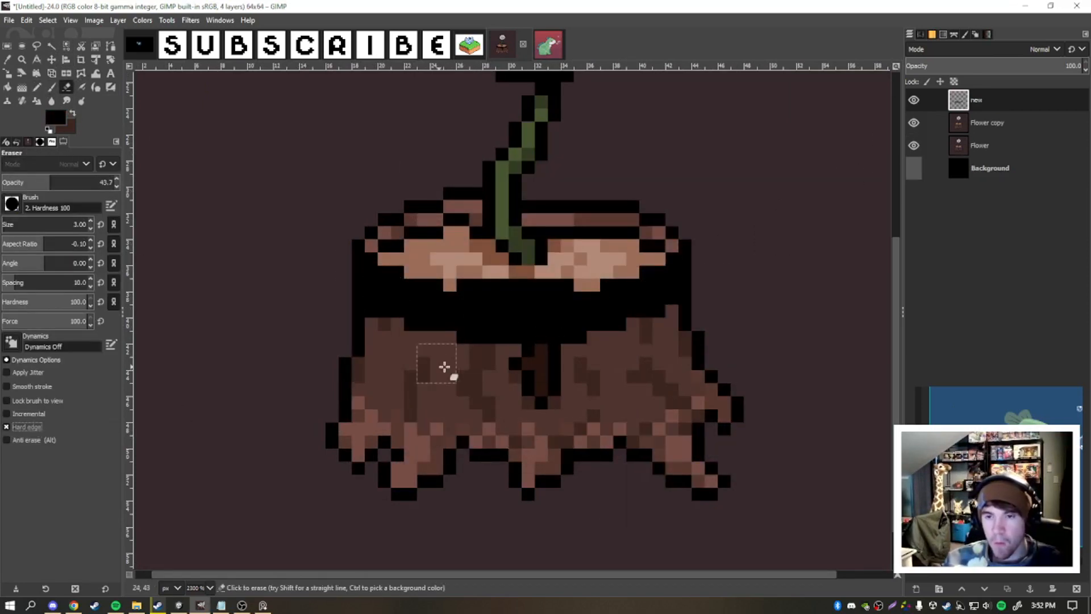
pyautogui.click(977, 49)
pyautogui.click(938, 331)
pyautogui.moveTo(1000, 67)
pyautogui.mouseDown()
pyautogui.moveTo(986, 74)
pyautogui.moveTo(1013, 72)
pyautogui.mouseUp()
pyautogui.scroll(-4, 540, 245)
pyautogui.scroll(5, 485, 291)
# - Set the Eraser to full opacity and size 2 to trim the shadow band's lower edge
pyautogui.moveTo(631, 324); pyautogui.dragTo(558, 318)
pyautogui.hotkey('ctrl', 'z')
pyautogui.moveTo(53, 184); pyautogui.dragTo(118, 190)
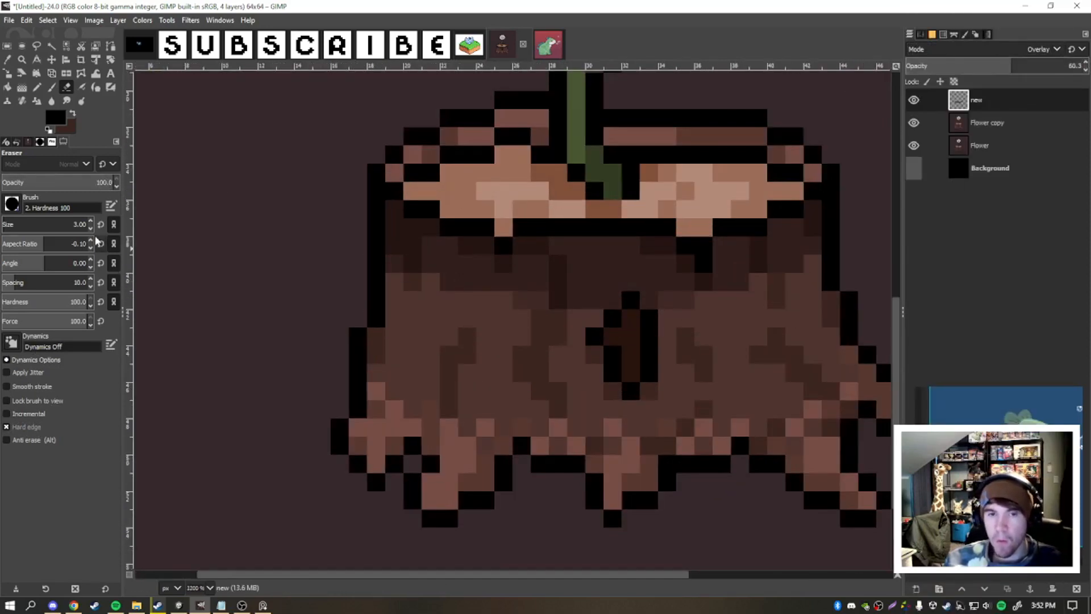
pyautogui.scroll(-4, 847, 256)
pyautogui.moveTo(855, 251); pyautogui.dragTo(666, 274)
pyautogui.scroll(3, 666, 274)
pyautogui.press('[')
pyautogui.scroll(-3, 660, 270)
pyautogui.scroll(3, 637, 254)
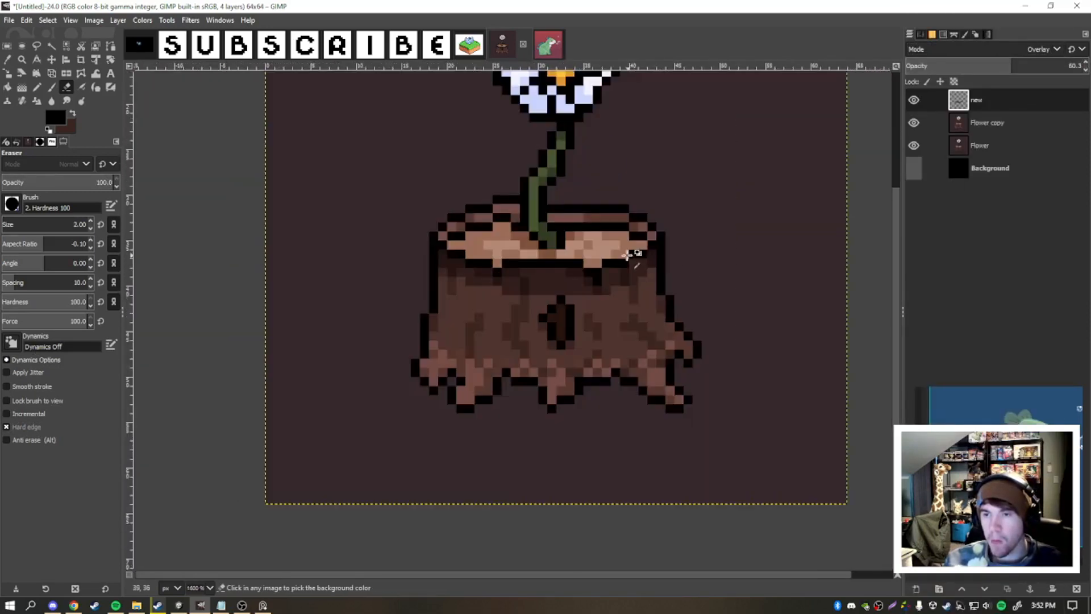
# - Dither the shadow's lower edge left of the knot hole with single dark brown and bark-colored pixels
pyautogui.press('n')
pyautogui.click(992, 67)
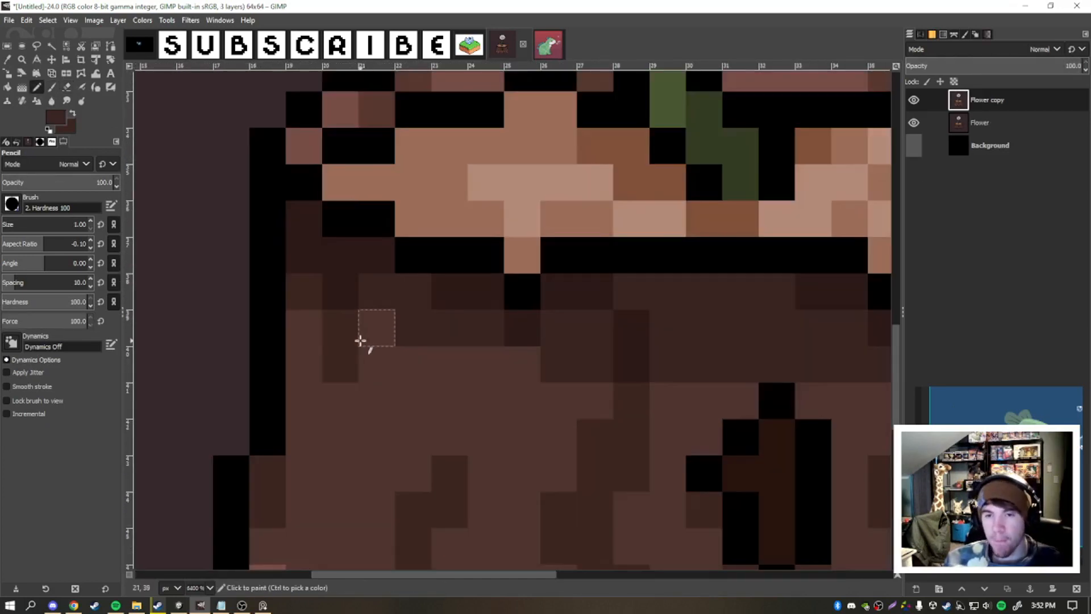
pyautogui.click(342, 330)
pyautogui.moveTo(412, 322); pyautogui.dragTo(385, 246)
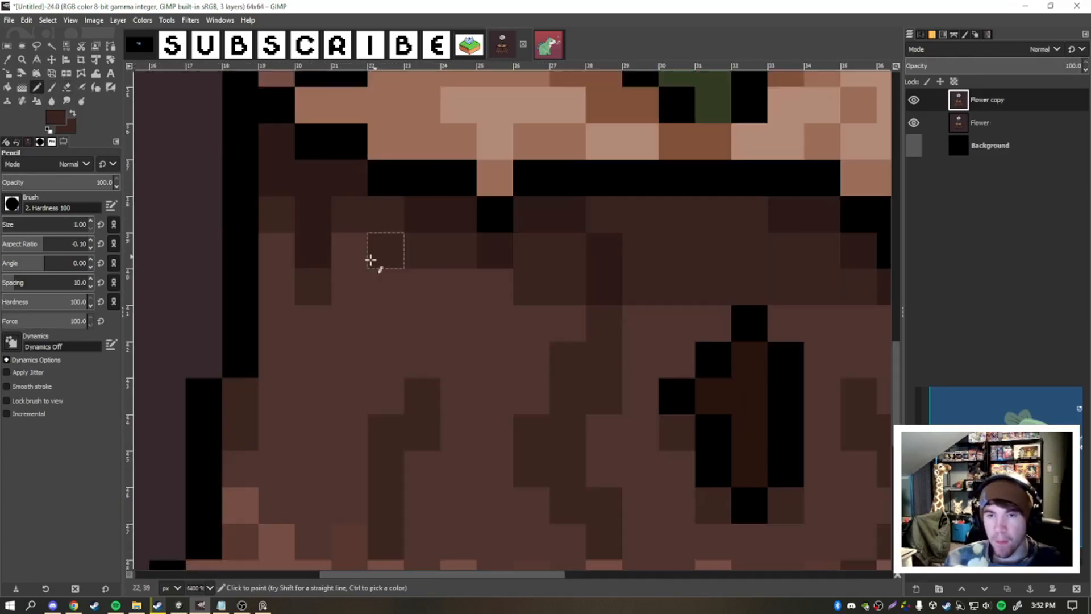
pyautogui.keyDown('ctrl'); pyautogui.click(385, 246); pyautogui.keyUp('ctrl')
pyautogui.click(349, 287)
pyautogui.moveTo(538, 309); pyautogui.dragTo(503, 300)
pyautogui.click(568, 315)
pyautogui.moveTo(633, 276); pyautogui.dragTo(538, 285)
pyautogui.keyDown('ctrl'); pyautogui.click(538, 285); pyautogui.keyUp('ctrl')
pyautogui.click(547, 321)
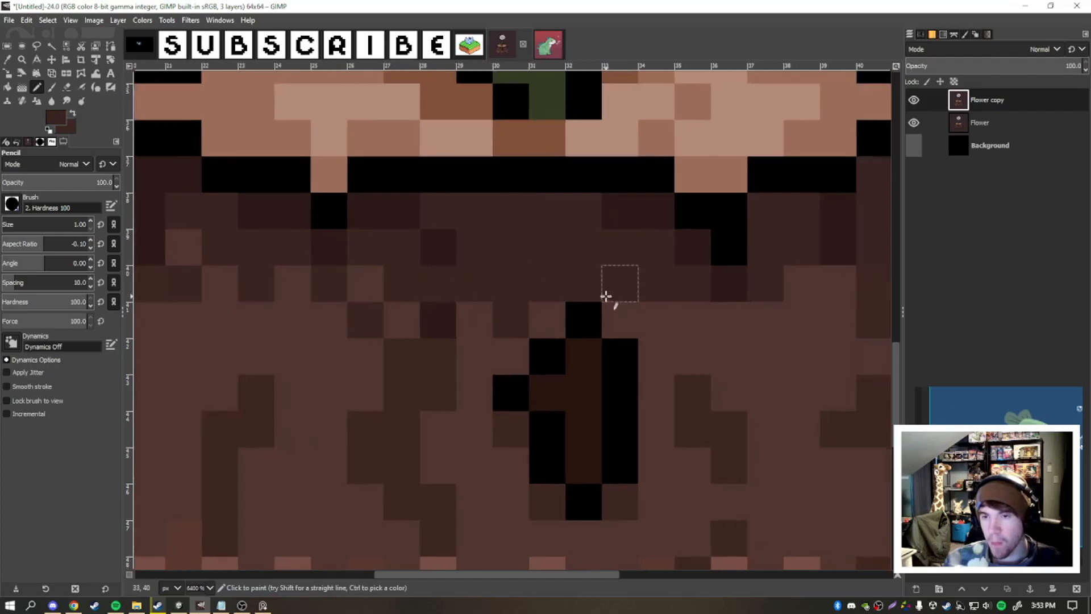
# - Continue the shadow's dithered lower edge above and right of the knot hole with single pixels
pyautogui.click(656, 321)
pyautogui.moveTo(696, 287); pyautogui.dragTo(557, 288)
pyautogui.click(662, 318)
pyautogui.moveTo(774, 264); pyautogui.dragTo(628, 279)
pyautogui.keyDown('ctrl'); pyautogui.scroll(-7, 628, 278); pyautogui.keyUp('ctrl')
pyautogui.keyDown('ctrl'); pyautogui.scroll(6, 568, 297); pyautogui.keyUp('ctrl')
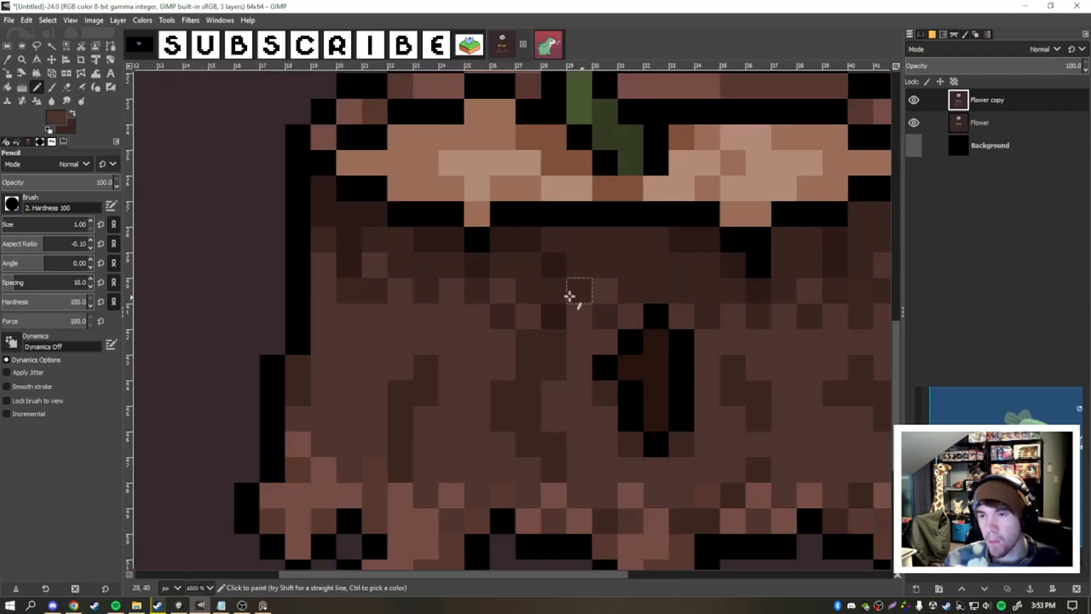
pyautogui.keyDown('ctrl'); pyautogui.scroll(-5, 568, 289); pyautogui.keyUp('ctrl')
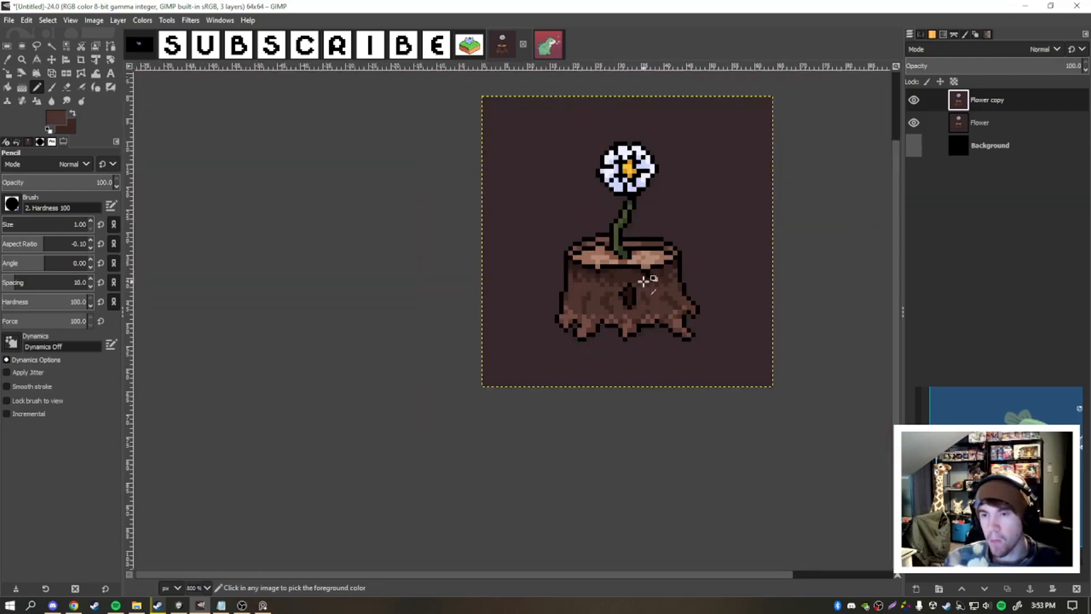
# - Blend the darkest shadow tones directly beneath the rim into the band with alternating dark brown pixels
pyautogui.keyDown('ctrl'); pyautogui.scroll(3, 587, 317); pyautogui.keyUp('ctrl')
pyautogui.keyDown('ctrl'); pyautogui.scroll(-1, 579, 314); pyautogui.keyUp('ctrl')
pyautogui.keyDown('ctrl'); pyautogui.scroll(-2, 699, 290); pyautogui.keyUp('ctrl')
pyautogui.keyDown('ctrl'); pyautogui.scroll(3, 638, 316); pyautogui.keyUp('ctrl')
pyautogui.keyDown('ctrl'); pyautogui.scroll(-4, 735, 302); pyautogui.keyUp('ctrl')
pyautogui.keyDown('ctrl'); pyautogui.scroll(3, 653, 278); pyautogui.keyUp('ctrl')
pyautogui.keyDown('ctrl'); pyautogui.scroll(-3, 762, 288); pyautogui.keyUp('ctrl')
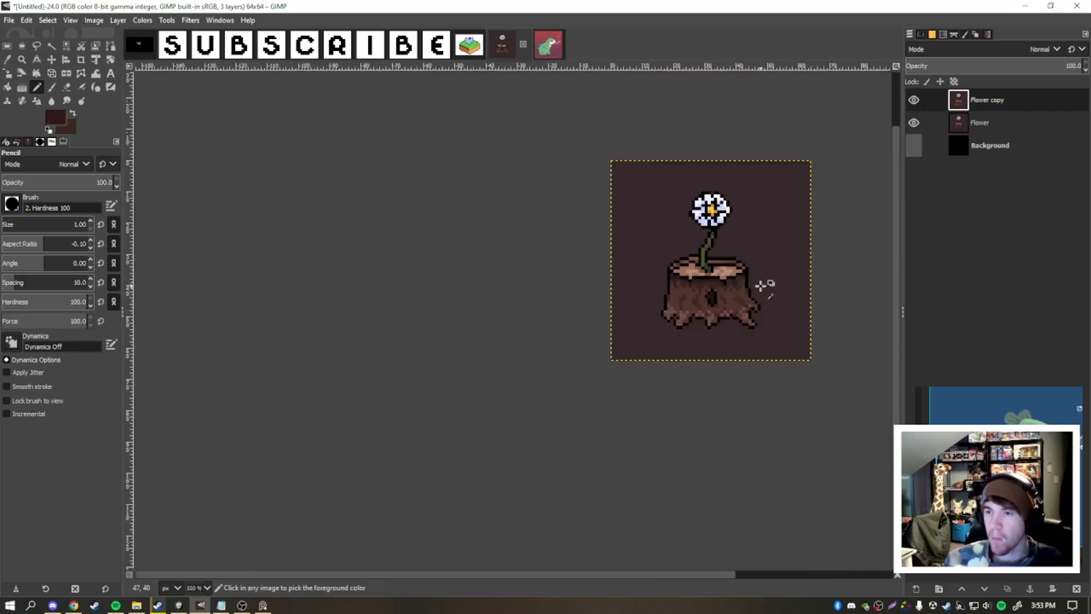
pyautogui.keyDown('ctrl'); pyautogui.scroll(4, 607, 316); pyautogui.keyUp('ctrl')
pyautogui.click(394, 305)
pyautogui.keyDown('ctrl'); pyautogui.scroll(-5, 524, 294); pyautogui.keyUp('ctrl')
pyautogui.keyDown('ctrl'); pyautogui.scroll(5, 523, 297); pyautogui.keyUp('ctrl')
pyautogui.keyDown('ctrl'); pyautogui.click(475, 297); pyautogui.keyUp('ctrl')
pyautogui.keyDown('ctrl'); pyautogui.scroll(-5, 538, 295); pyautogui.keyUp('ctrl')
pyautogui.keyDown('ctrl'); pyautogui.scroll(4, 522, 293); pyautogui.keyUp('ctrl')
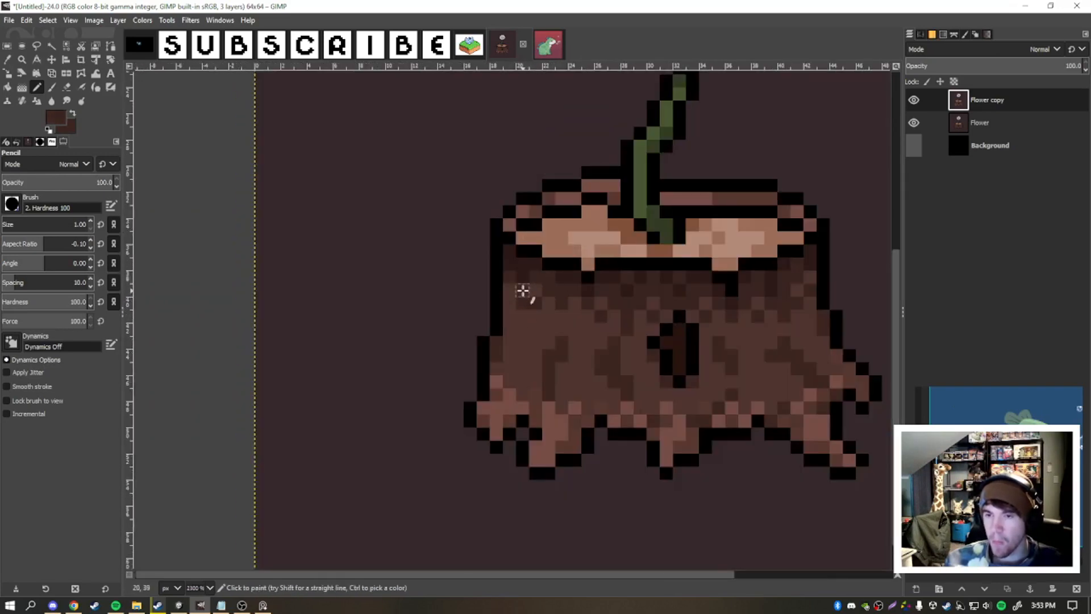
pyautogui.keyDown('ctrl'); pyautogui.click(523, 290); pyautogui.keyUp('ctrl')
pyautogui.keyDown('ctrl'); pyautogui.scroll(-3, 665, 328); pyautogui.keyUp('ctrl')
pyautogui.keyDown('ctrl'); pyautogui.scroll(6, 695, 350); pyautogui.keyUp('ctrl')
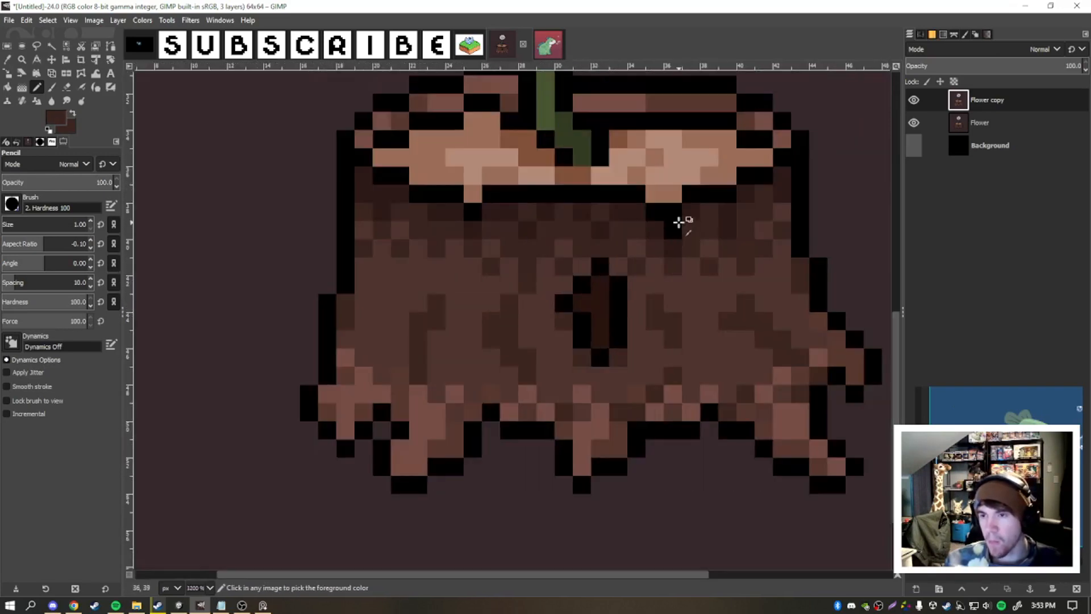
# - Darken the inside of the knot hole using the Pencil at 44.2 opacity and restore the opacity to 100
pyautogui.keyDown('ctrl'); pyautogui.click(595, 308); pyautogui.keyUp('ctrl')
pyautogui.keyDown('ctrl'); pyautogui.scroll(-6, 618, 312); pyautogui.keyUp('ctrl')
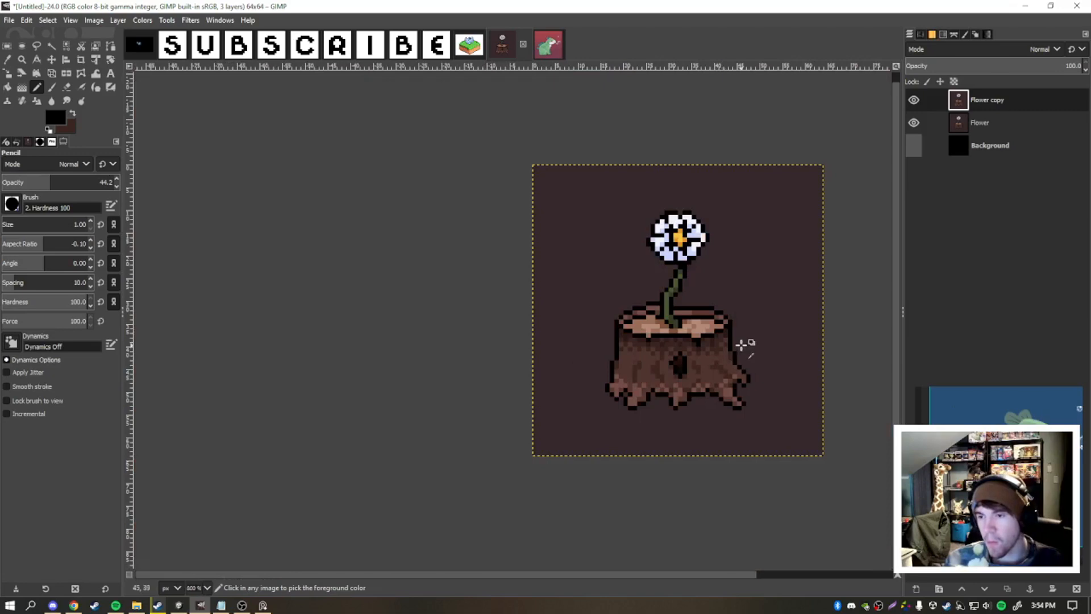
pyautogui.keyDown('ctrl'); pyautogui.scroll(6, 733, 311); pyautogui.keyUp('ctrl')
pyautogui.keyDown('ctrl'); pyautogui.click(690, 344); pyautogui.keyUp('ctrl')
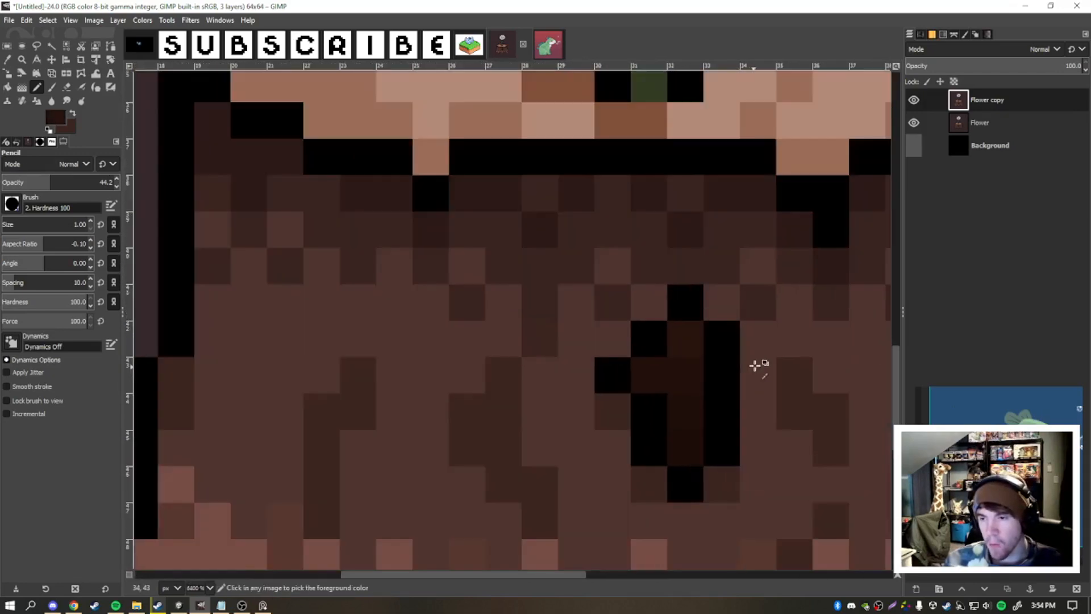
pyautogui.click(655, 375)
pyautogui.keyDown('ctrl'); pyautogui.scroll(-5, 744, 391); pyautogui.keyUp('ctrl')
pyautogui.moveTo(787, 364); pyautogui.dragTo(609, 345)
pyautogui.moveTo(42, 183); pyautogui.dragTo(117, 183)
# - Retouch the black outline where the stem meets the stump's rear rim
pyautogui.keyDown('ctrl'); pyautogui.scroll(-2, 603, 220); pyautogui.keyUp('ctrl')
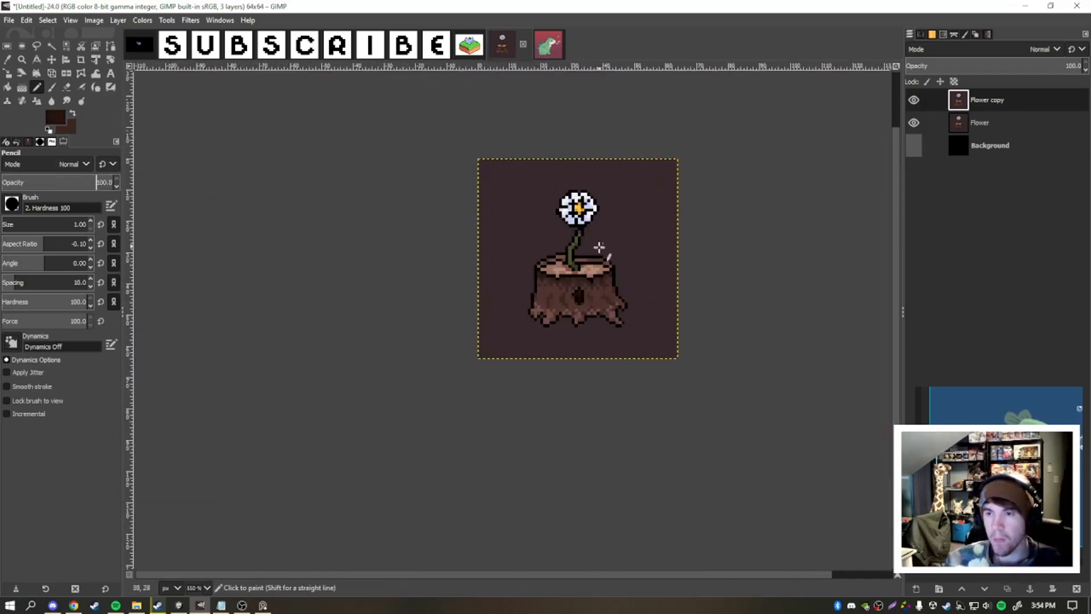
pyautogui.keyDown('ctrl'); pyautogui.scroll(5, 586, 253); pyautogui.keyUp('ctrl')
pyautogui.keyDown('ctrl'); pyautogui.click(646, 244); pyautogui.keyUp('ctrl')
pyautogui.keyDown('ctrl'); pyautogui.scroll(-5, 660, 237); pyautogui.keyUp('ctrl')
pyautogui.keyDown('ctrl'); pyautogui.scroll(3, 667, 222); pyautogui.keyUp('ctrl')
# - Examine the overall look of the flower and stump at several zoom levels
pyautogui.keyDown('ctrl'); pyautogui.scroll(-2, 653, 243); pyautogui.keyUp('ctrl')
pyautogui.keyDown('ctrl'); pyautogui.scroll(4, 651, 245); pyautogui.keyUp('ctrl')
pyautogui.keyDown('ctrl'); pyautogui.scroll(-3, 648, 249); pyautogui.keyUp('ctrl')
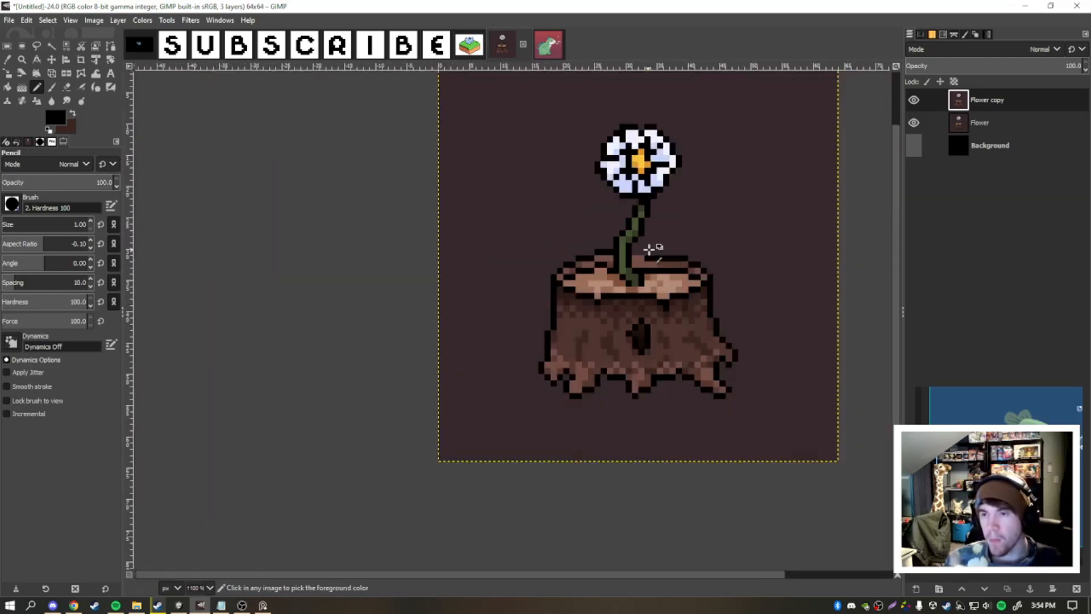
pyautogui.keyDown('ctrl'); pyautogui.scroll(-4, 647, 249); pyautogui.keyUp('ctrl')
pyautogui.keyDown('ctrl'); pyautogui.scroll(6, 651, 250); pyautogui.keyUp('ctrl')
pyautogui.keyDown('ctrl'); pyautogui.scroll(-6, 701, 253); pyautogui.keyUp('ctrl')
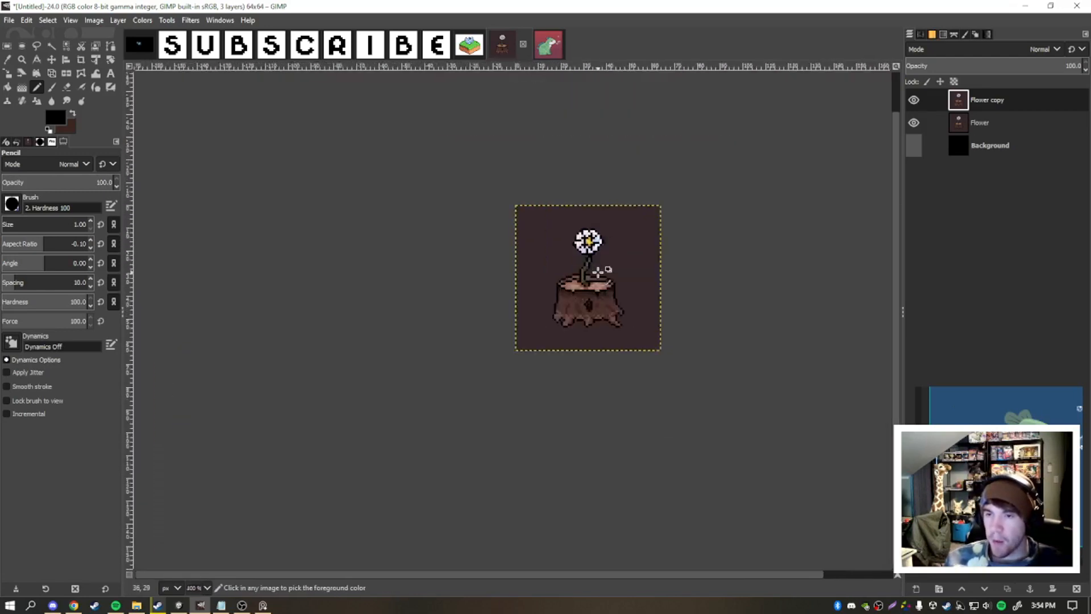
pyautogui.keyDown('ctrl'); pyautogui.scroll(5, 608, 268); pyautogui.keyUp('ctrl')
pyautogui.keyDown('ctrl'); pyautogui.scroll(-3, 602, 273); pyautogui.keyUp('ctrl')
pyautogui.keyDown('ctrl'); pyautogui.scroll(1, 561, 305); pyautogui.keyUp('ctrl')
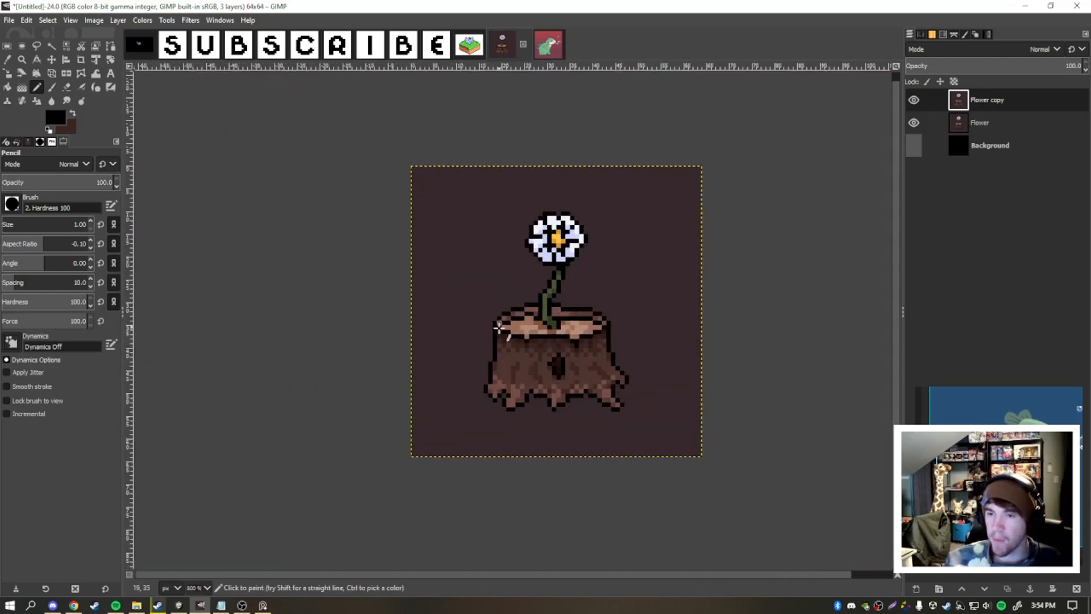
# - Touch up single black outline pixels on the flower and stump while checking the drawing at several zoom levels
pyautogui.keyDown('ctrl'); pyautogui.scroll(3, 578, 297); pyautogui.keyUp('ctrl')
pyautogui.keyDown('ctrl'); pyautogui.scroll(-5, 568, 307); pyautogui.keyUp('ctrl')
pyautogui.keyDown('ctrl'); pyautogui.scroll(4, 555, 298); pyautogui.keyUp('ctrl')
pyautogui.keyDown('ctrl'); pyautogui.scroll(-4, 637, 290); pyautogui.keyUp('ctrl')
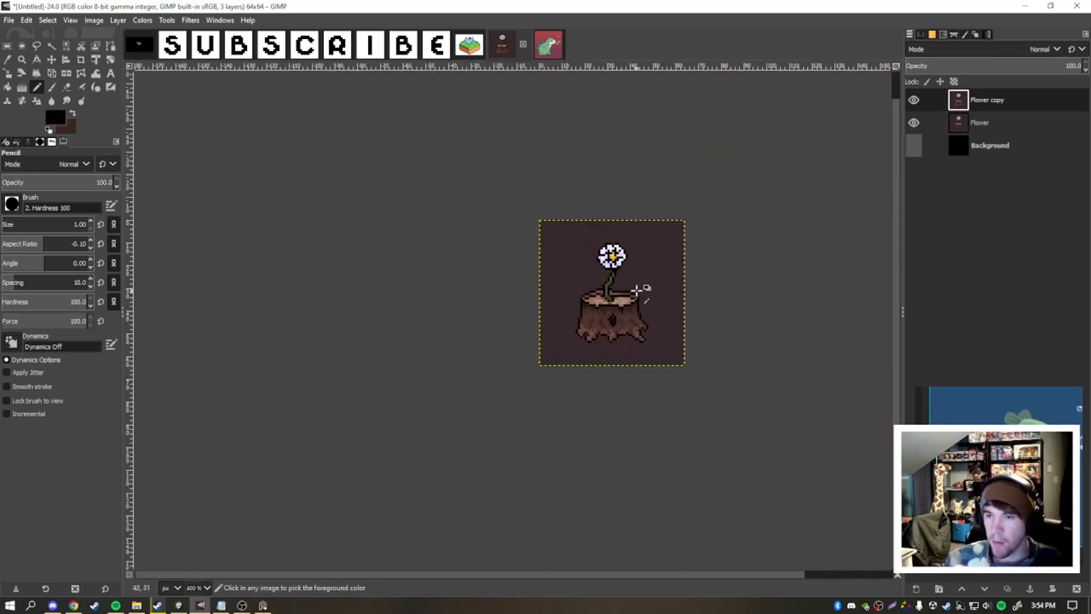
pyautogui.keyDown('ctrl'); pyautogui.scroll(7, 637, 290); pyautogui.keyUp('ctrl')
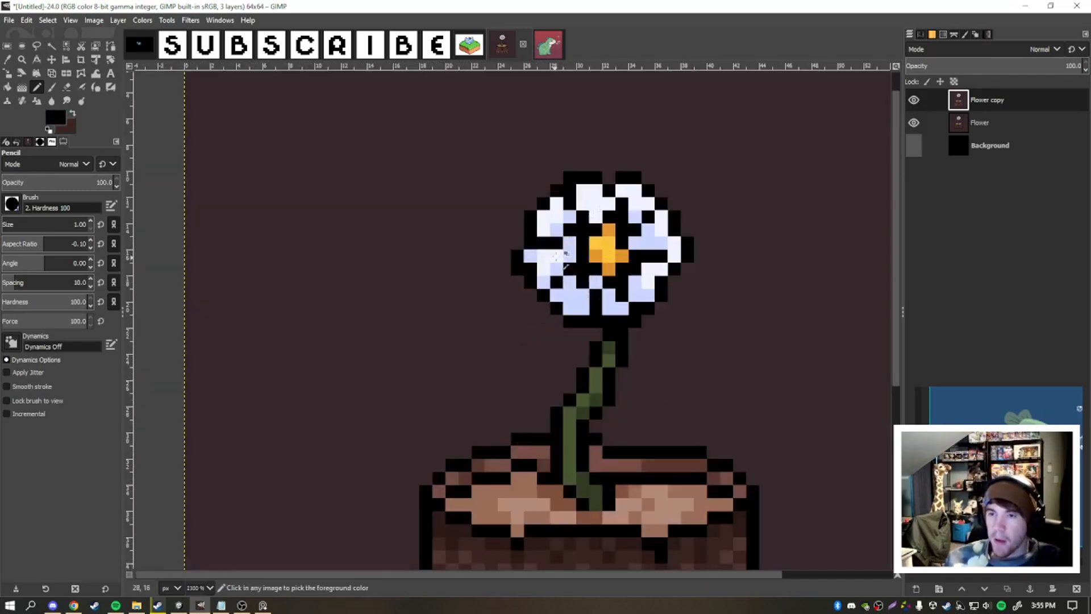
pyautogui.keyDown('ctrl'); pyautogui.click(476, 276); pyautogui.keyUp('ctrl')
pyautogui.keyDown('ctrl'); pyautogui.scroll(-3, 476, 276); pyautogui.keyUp('ctrl')
pyautogui.keyDown('ctrl'); pyautogui.scroll(2, 441, 253); pyautogui.keyUp('ctrl')
pyautogui.keyDown('ctrl'); pyautogui.scroll(1, 511, 236); pyautogui.keyUp('ctrl')
pyautogui.keyDown('ctrl'); pyautogui.scroll(-2, 546, 282); pyautogui.keyUp('ctrl')
pyautogui.keyDown('ctrl'); pyautogui.click(547, 282); pyautogui.keyUp('ctrl')
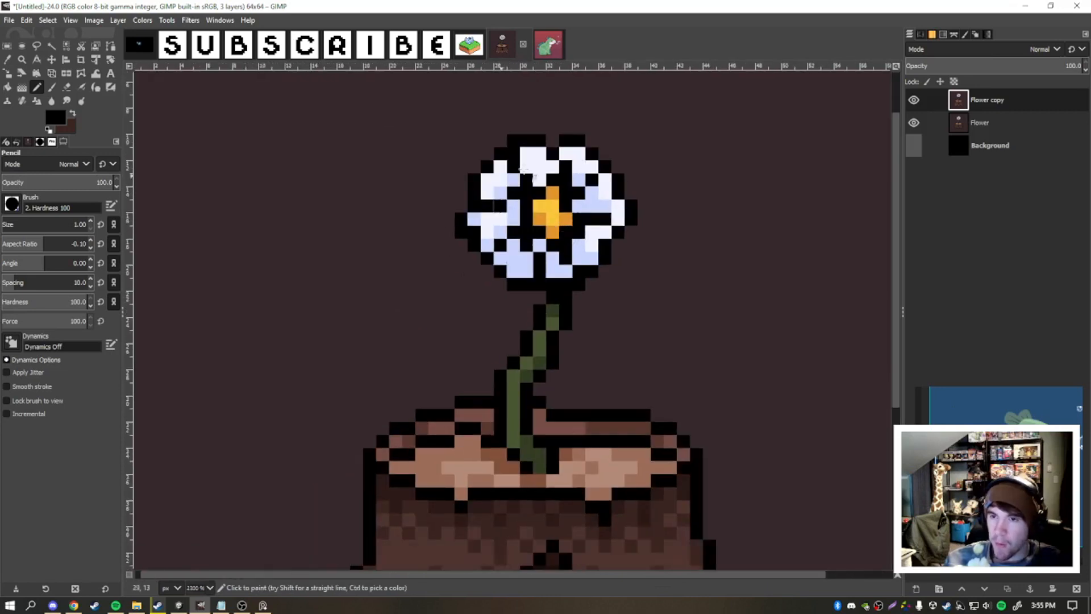
# - Mix a muted slate blue from the petal color and paint it over the black dividing lines between the left petals
pyautogui.keyDown('ctrl'); pyautogui.scroll(1, 535, 224); pyautogui.keyUp('ctrl')
pyautogui.keyDown('ctrl'); pyautogui.scroll(-1, 479, 303); pyautogui.keyUp('ctrl')
pyautogui.keyDown('ctrl'); pyautogui.scroll(1, 486, 241); pyautogui.keyUp('ctrl')
pyautogui.keyDown('ctrl'); pyautogui.click(486, 245); pyautogui.keyUp('ctrl')
pyautogui.click(56, 117)
pyautogui.click(626, 391)
pyautogui.moveTo(626, 392); pyautogui.dragTo(634, 408)
pyautogui.click(751, 512)
pyautogui.keyDown('ctrl'); pyautogui.scroll(2, 448, 232); pyautogui.keyUp('ctrl')
pyautogui.moveTo(449, 269); pyautogui.dragTo(486, 269)
pyautogui.moveTo(525, 235); pyautogui.dragTo(558, 199)
# - Fill out the right side of the flower's centre with one yellow and one orange pixel
pyautogui.keyDown('ctrl'); pyautogui.click(639, 296); pyautogui.keyUp('ctrl')
pyautogui.click(665, 270)
pyautogui.keyDown('ctrl'); pyautogui.click(664, 298); pyautogui.keyUp('ctrl')
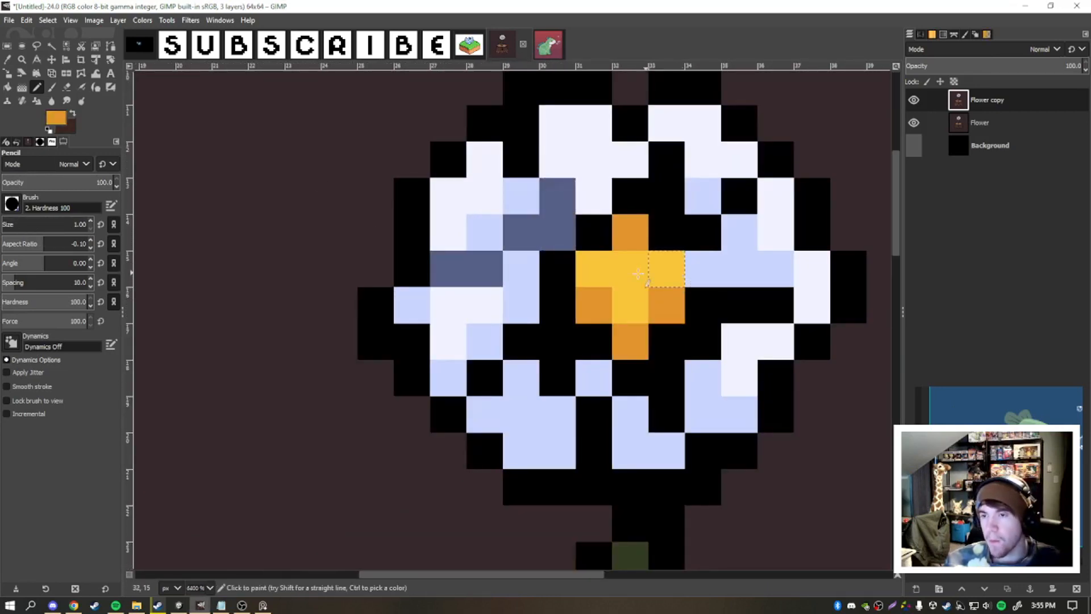
pyautogui.keyDown('ctrl'); pyautogui.scroll(-3, 638, 274); pyautogui.keyUp('ctrl')
pyautogui.keyDown('ctrl'); pyautogui.scroll(1, 602, 273); pyautogui.keyUp('ctrl')
pyautogui.keyDown('ctrl'); pyautogui.scroll(-2, 574, 271); pyautogui.keyUp('ctrl')
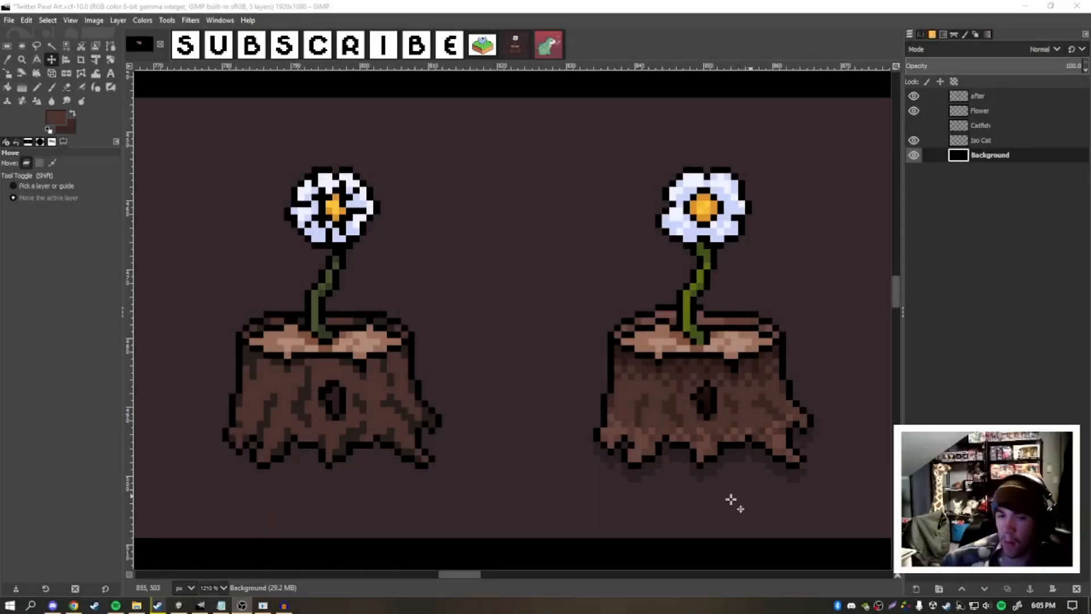
# - Compare the original and the refined flower side by side in the Twitter Pixel Art file
pyautogui.middleClick(618, 481)
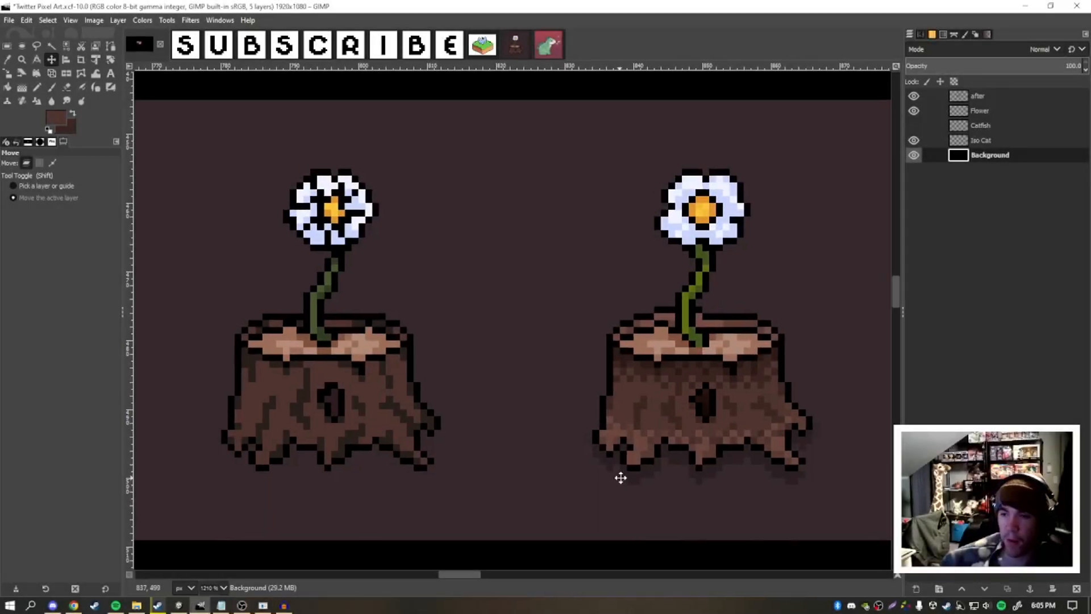
pyautogui.moveTo(624, 479); pyautogui.dragTo(612, 483)
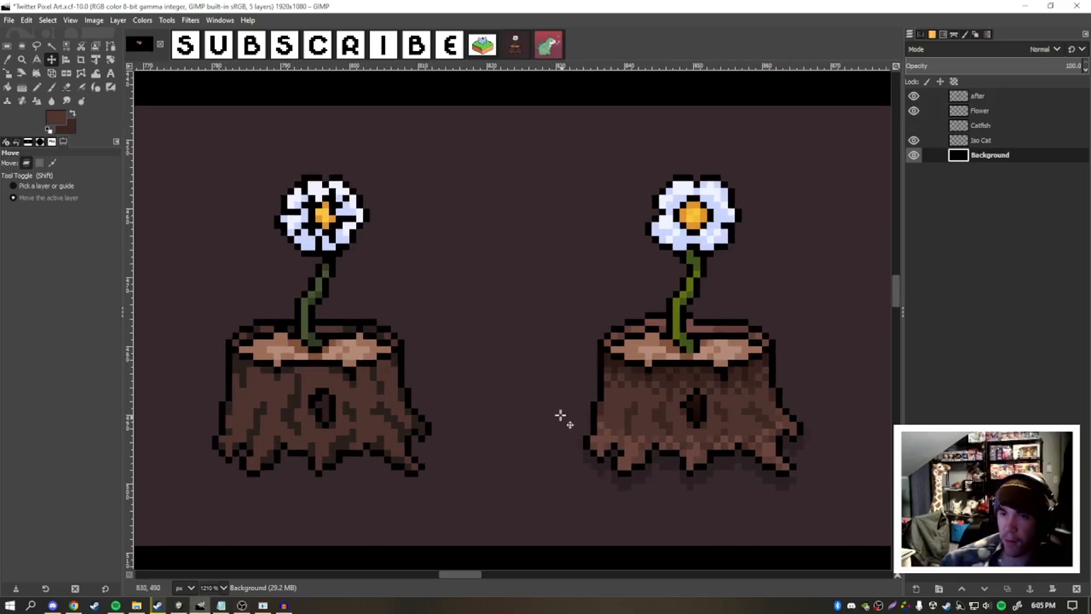
pyautogui.moveTo(557, 393); pyautogui.dragTo(561, 394)
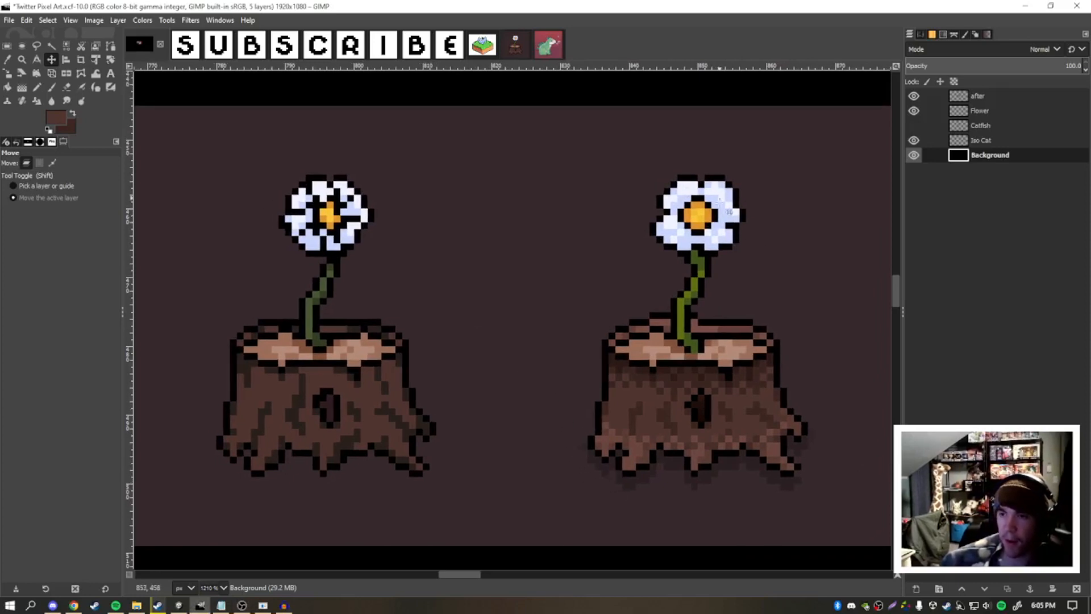
pyautogui.moveTo(526, 242); pyautogui.dragTo(596, 236)
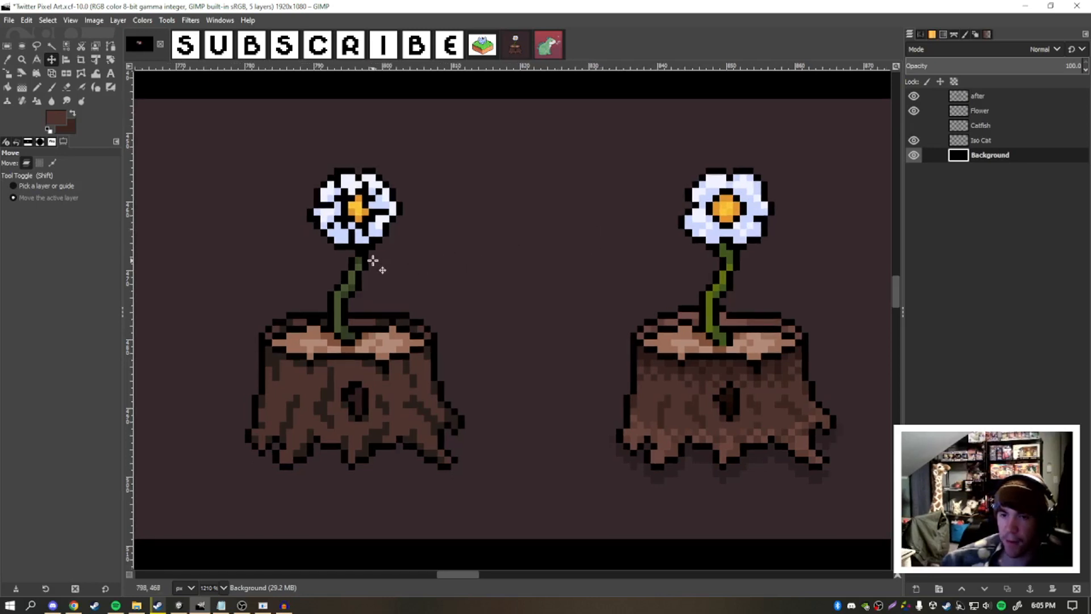
pyautogui.moveTo(708, 298); pyautogui.dragTo(700, 302)
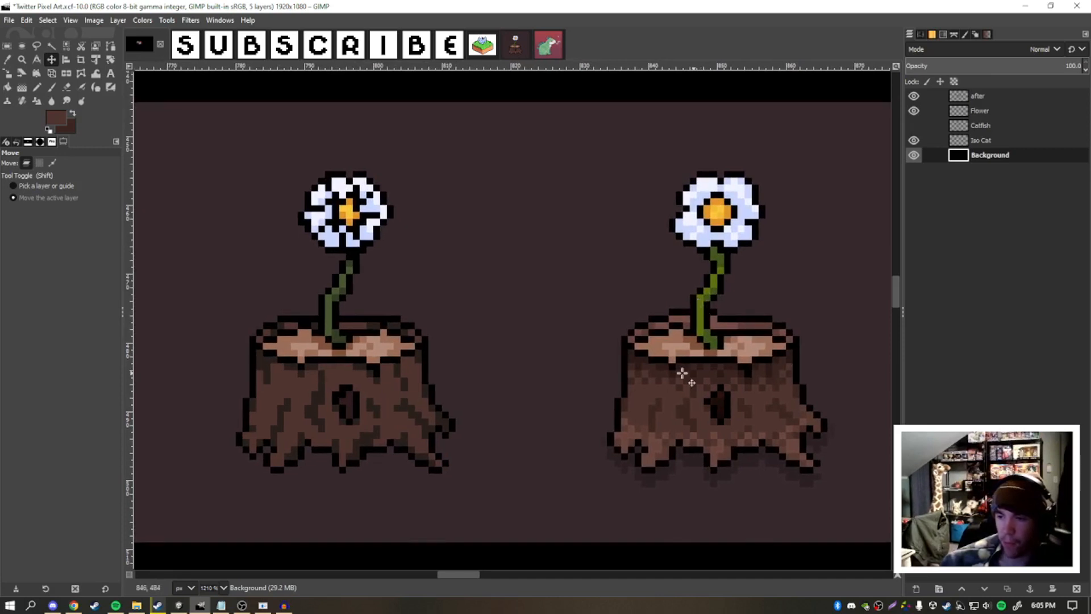
pyautogui.moveTo(557, 392); pyautogui.dragTo(547, 396)
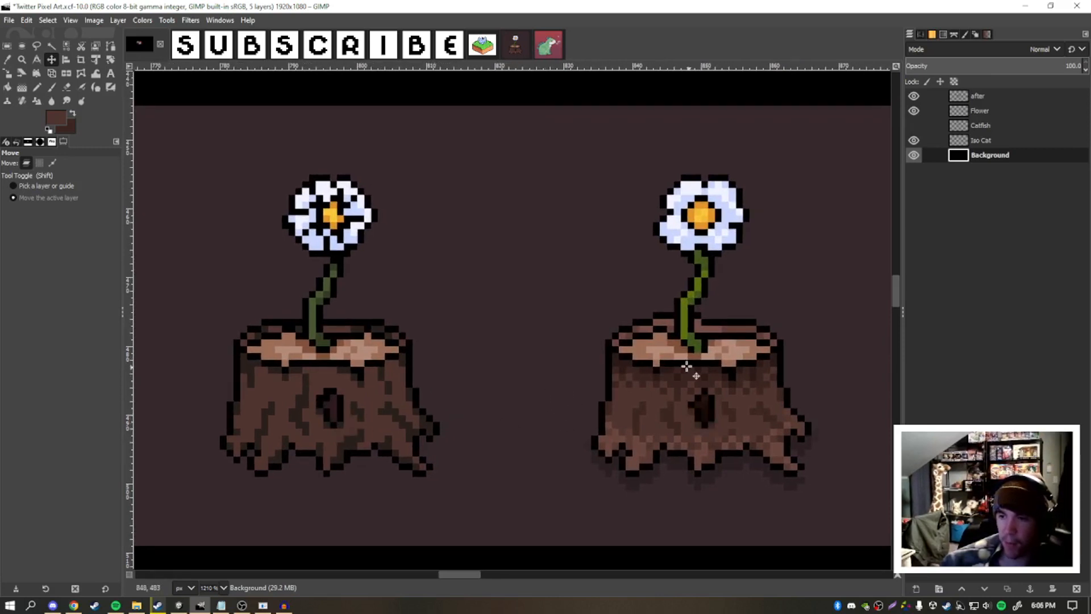
pyautogui.moveTo(671, 353); pyautogui.dragTo(692, 357)
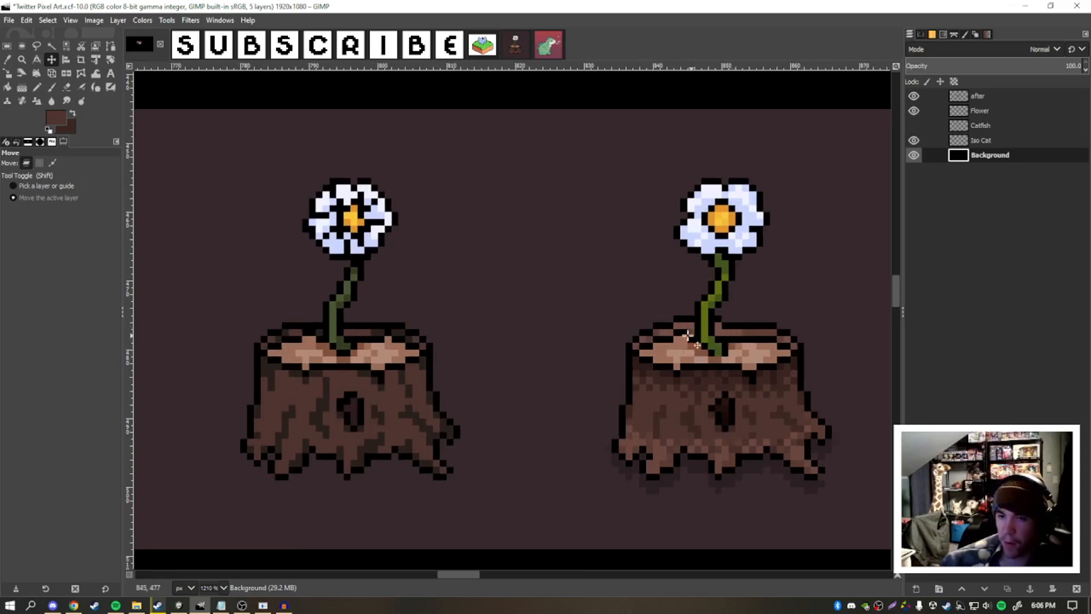
pyautogui.moveTo(612, 353); pyautogui.dragTo(610, 356)
pyautogui.moveTo(679, 380); pyautogui.dragTo(691, 383)
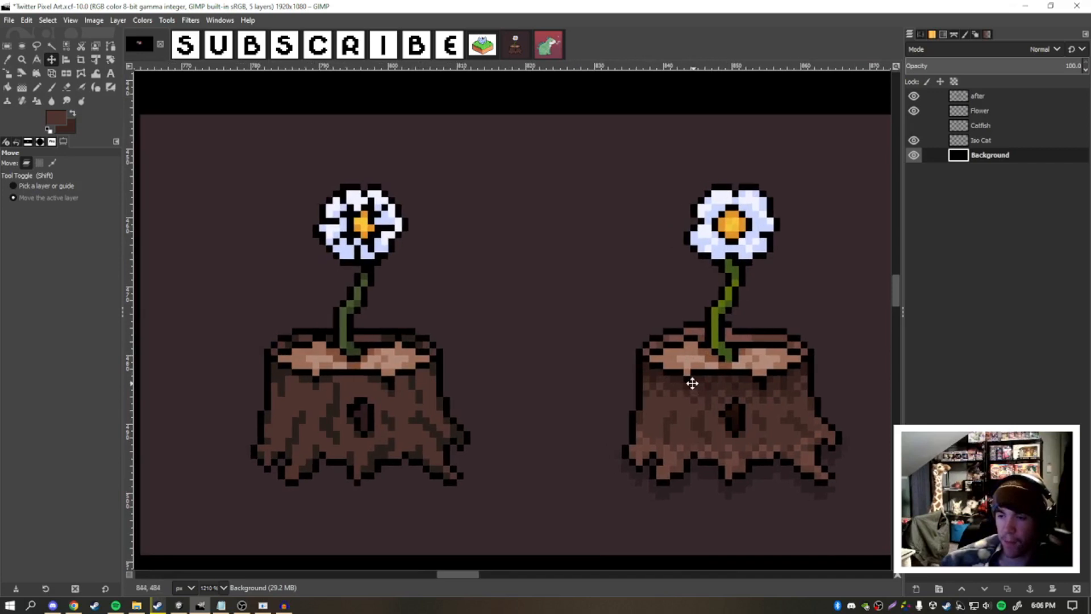
pyautogui.moveTo(651, 471); pyautogui.dragTo(645, 470)
pyautogui.moveTo(608, 392); pyautogui.dragTo(645, 394)
pyautogui.moveTo(526, 388); pyautogui.dragTo(516, 396)
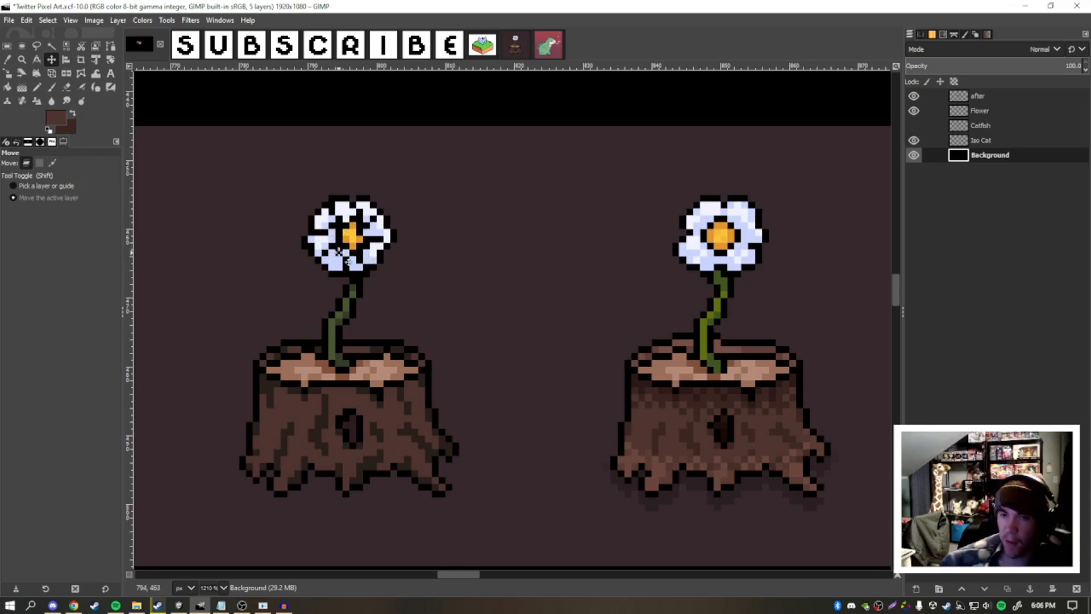
pyautogui.moveTo(445, 280); pyautogui.dragTo(452, 275)
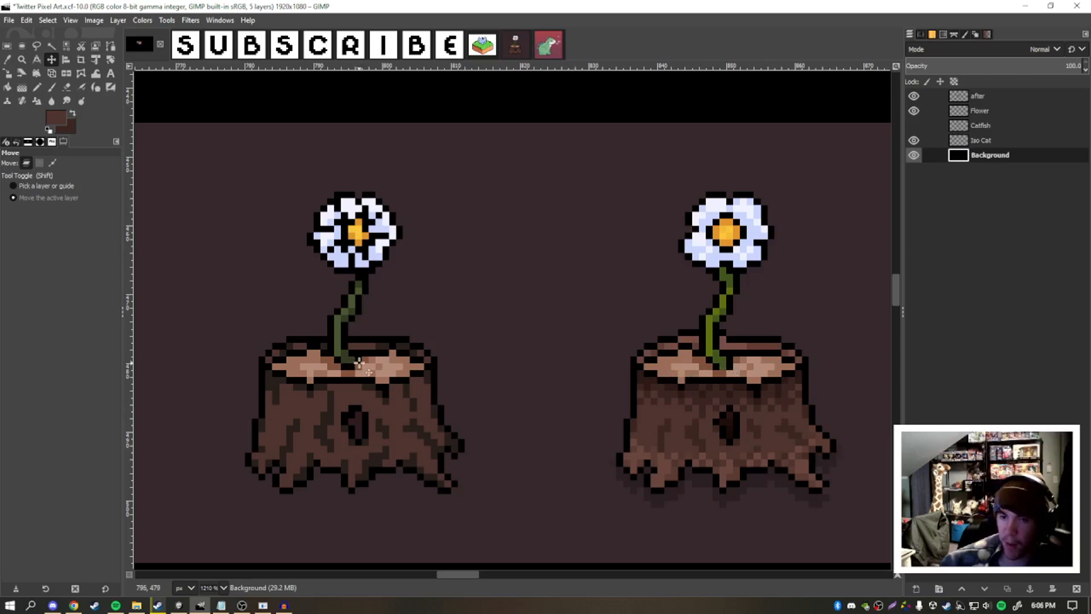
pyautogui.moveTo(594, 387); pyautogui.dragTo(580, 387)
pyautogui.moveTo(839, 327); pyautogui.dragTo(827, 335)
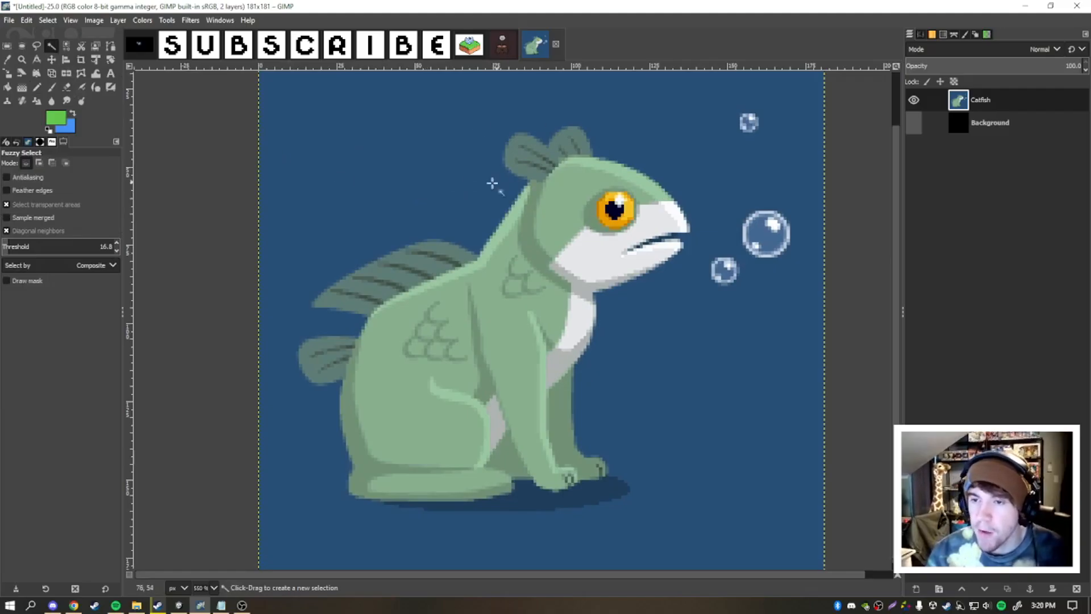
# - Set the Pencil's color to black in the catfish image and try a large scale arc on the haunch
pyautogui.click(37, 87)
pyautogui.click(64, 119)
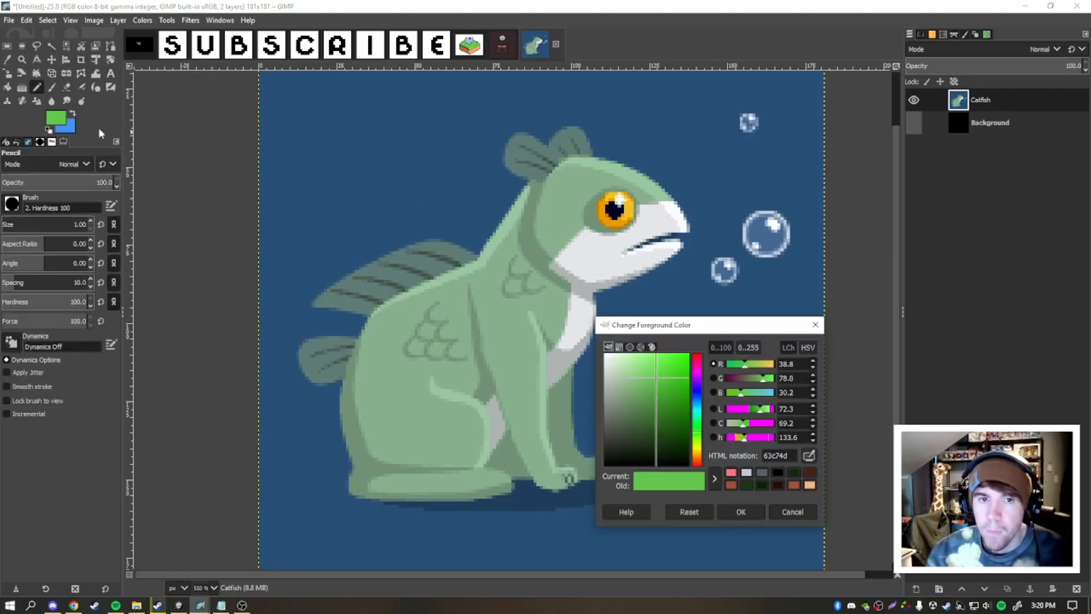
pyautogui.click(778, 472)
pyautogui.click(756, 512)
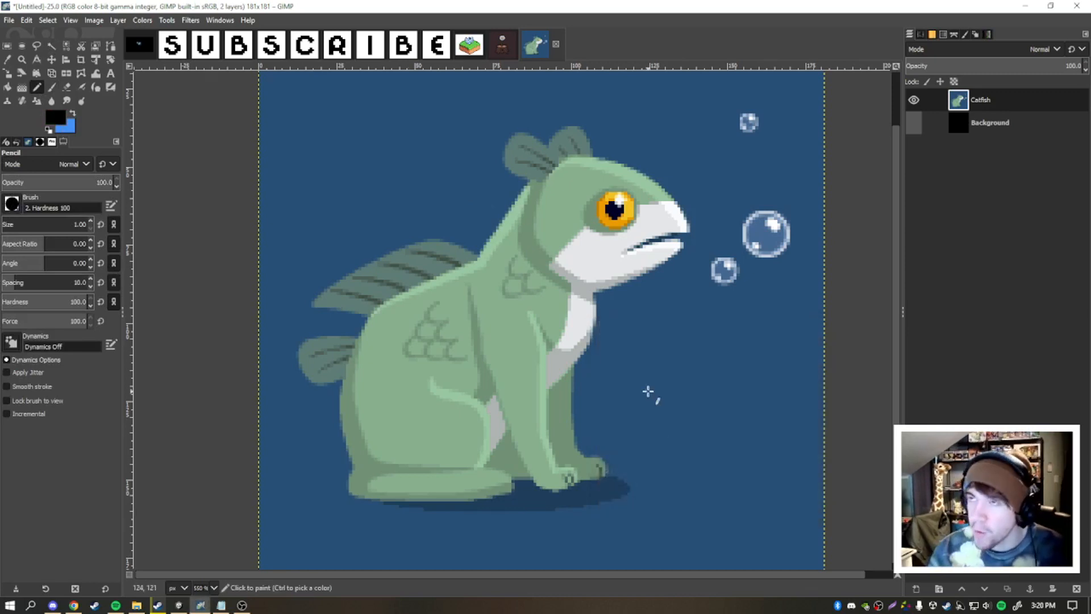
pyautogui.moveTo(572, 288); pyautogui.dragTo(590, 282)
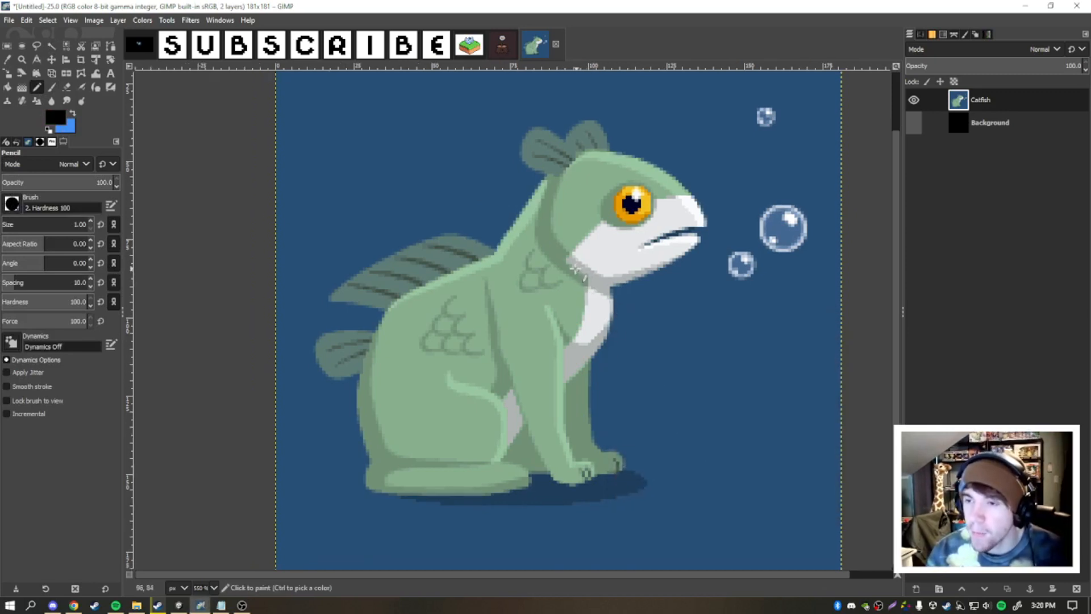
pyautogui.scroll(2, 503, 277)
pyautogui.scroll(-1, 466, 309)
pyautogui.scroll(-1, 465, 311)
pyautogui.scroll(5, 482, 263)
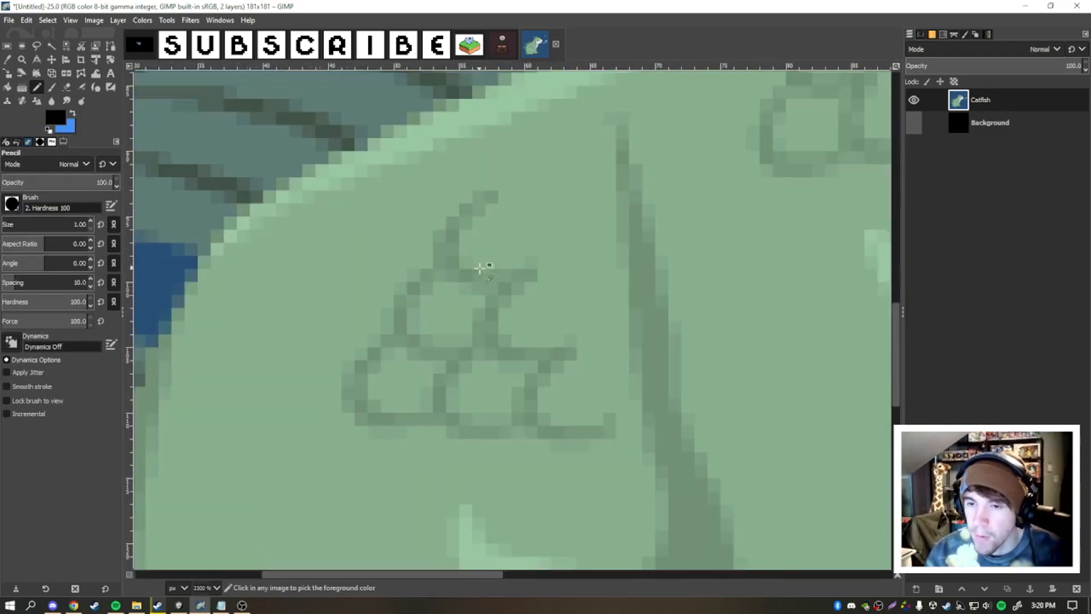
pyautogui.moveTo(497, 172)
pyautogui.mouseDown()
pyautogui.moveTo(451, 256)
pyautogui.moveTo(514, 286)
pyautogui.moveTo(559, 250)
pyautogui.mouseUp()
pyautogui.scroll(-2, 559, 250)
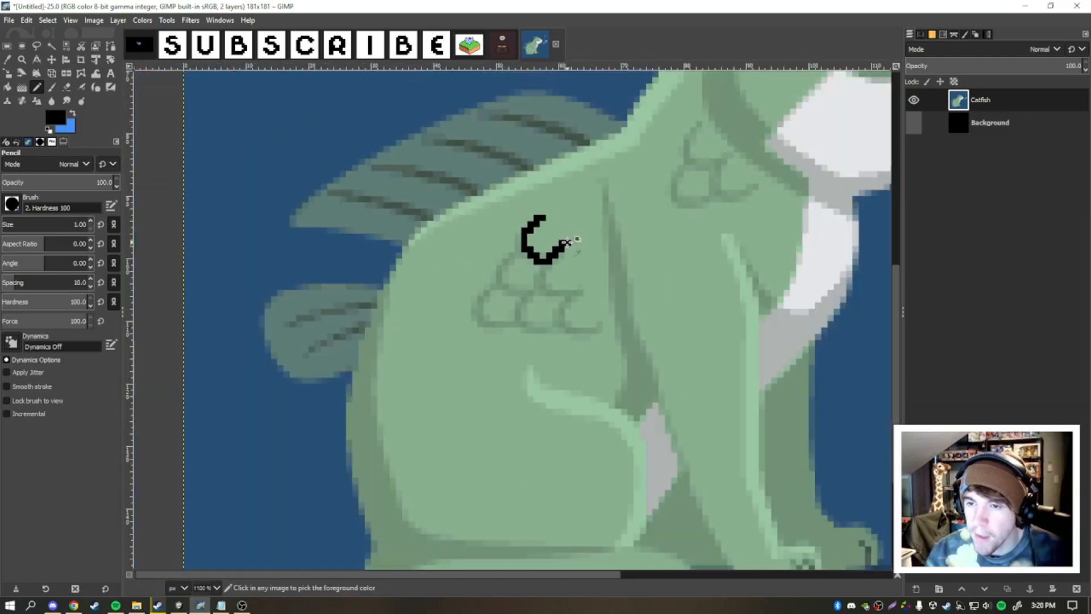
pyautogui.hotkey('ctrl', 'z')
# - Try a smaller black scale arc beside the uppermost haunch scale and view it zoomed out
pyautogui.scroll(2, 539, 226)
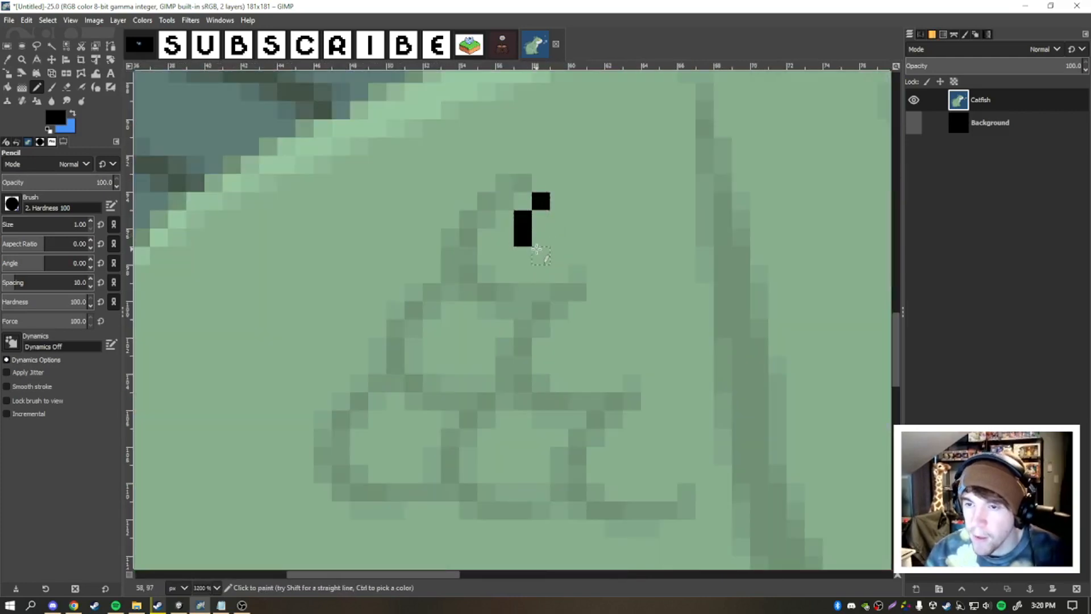
pyautogui.hotkey('ctrl', 'z')
pyautogui.click(560, 254)
pyautogui.click(578, 238)
pyautogui.scroll(-6, 584, 229)
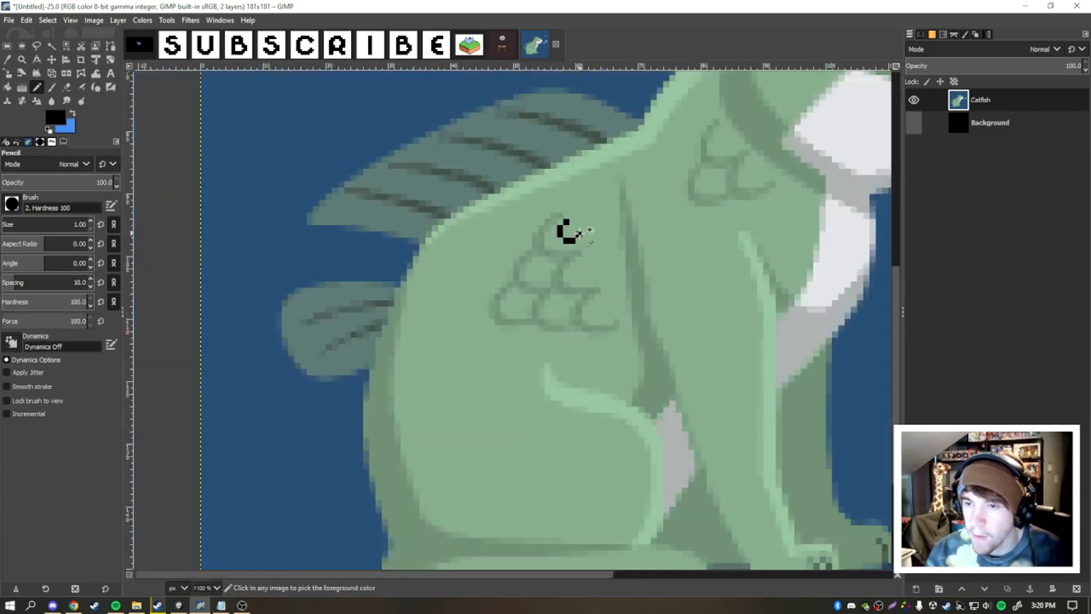
pyautogui.scroll(5, 582, 229)
pyautogui.scroll(-3, 568, 220)
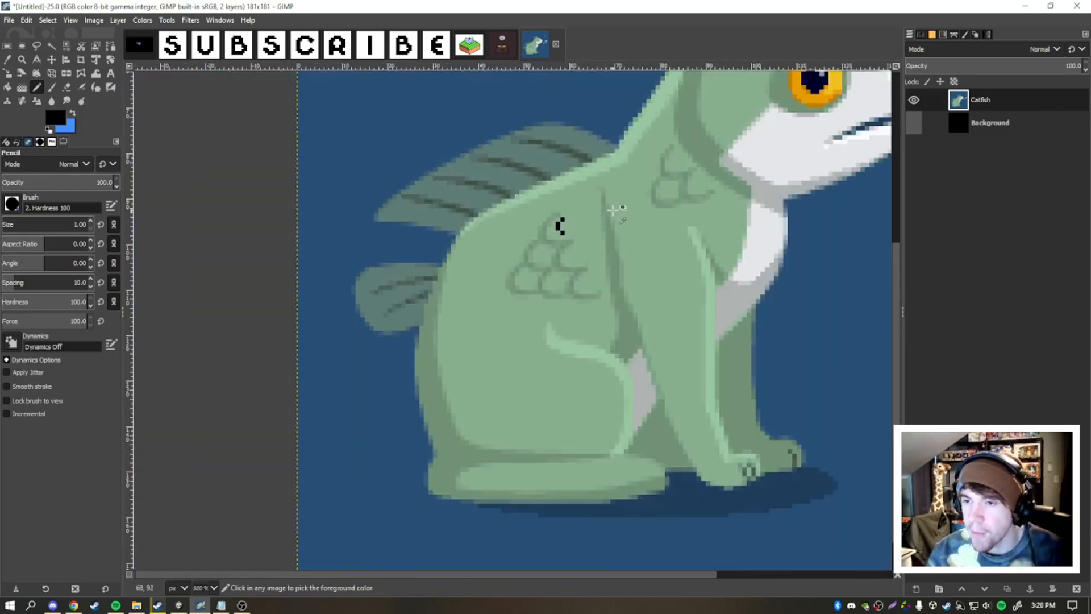
pyautogui.scroll(-2, 613, 210)
pyautogui.scroll(1, 551, 241)
pyautogui.scroll(-1, 550, 242)
pyautogui.scroll(2, 600, 232)
pyautogui.scroll(-2, 562, 205)
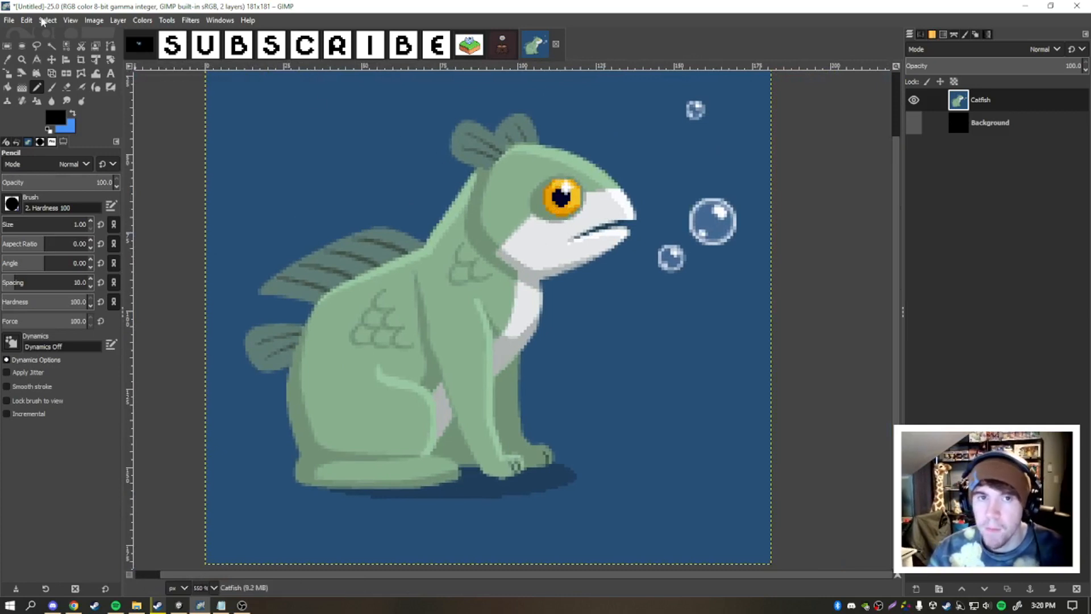
# - Check the canvas size of the catfish image
pyautogui.click(94, 21)
pyautogui.click(132, 120)
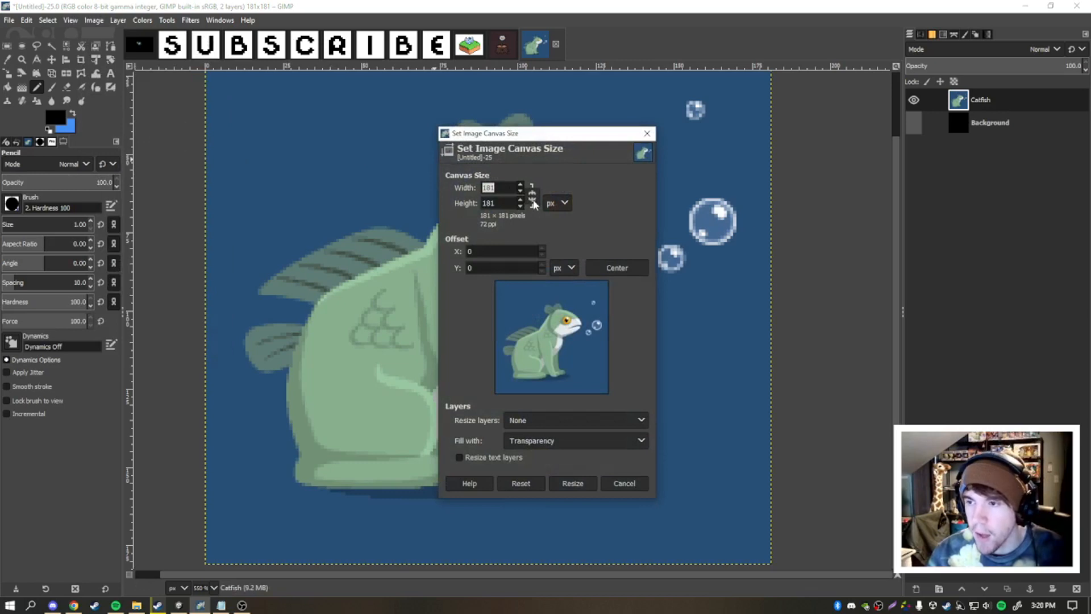
pyautogui.click(646, 133)
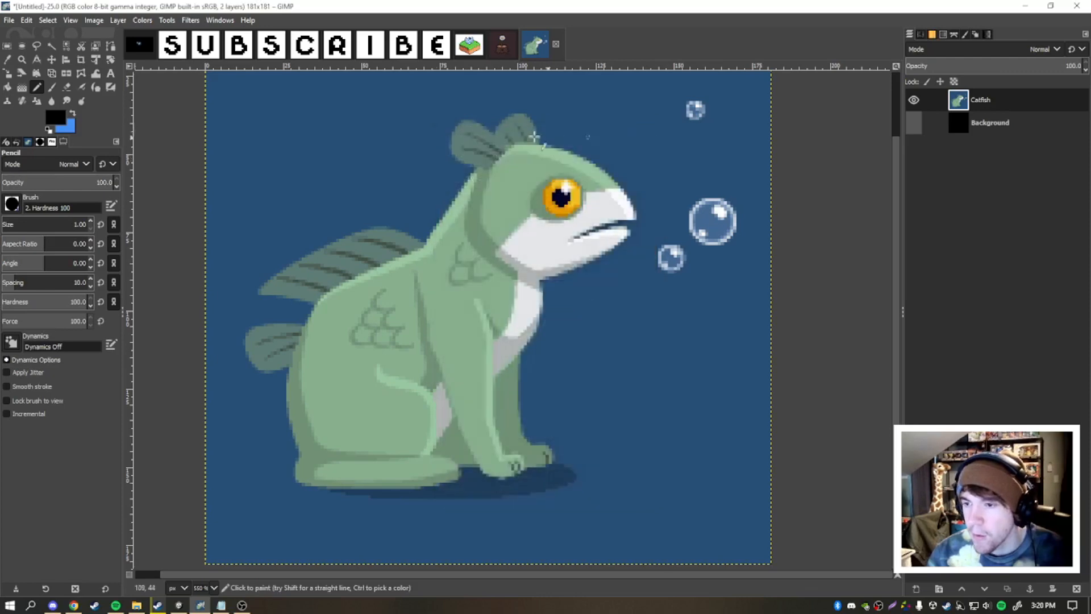
# - Mark a rectangular area over the upper-left part of the catfish image with Rectangle Select
pyautogui.click(8, 46)
pyautogui.scroll(3, 341, 223)
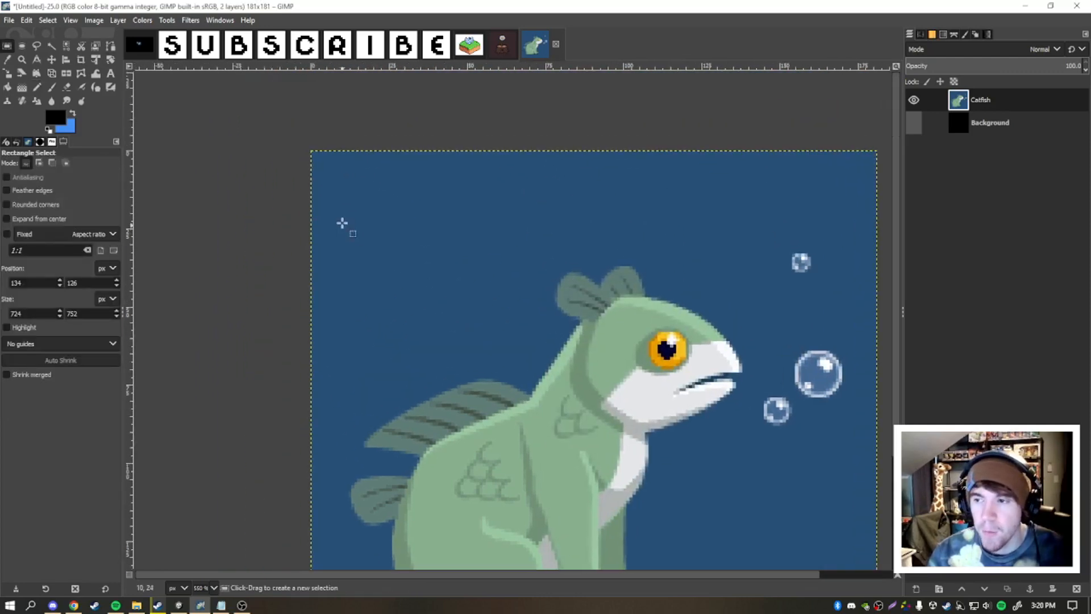
pyautogui.moveTo(303, 126); pyautogui.dragTo(529, 308)
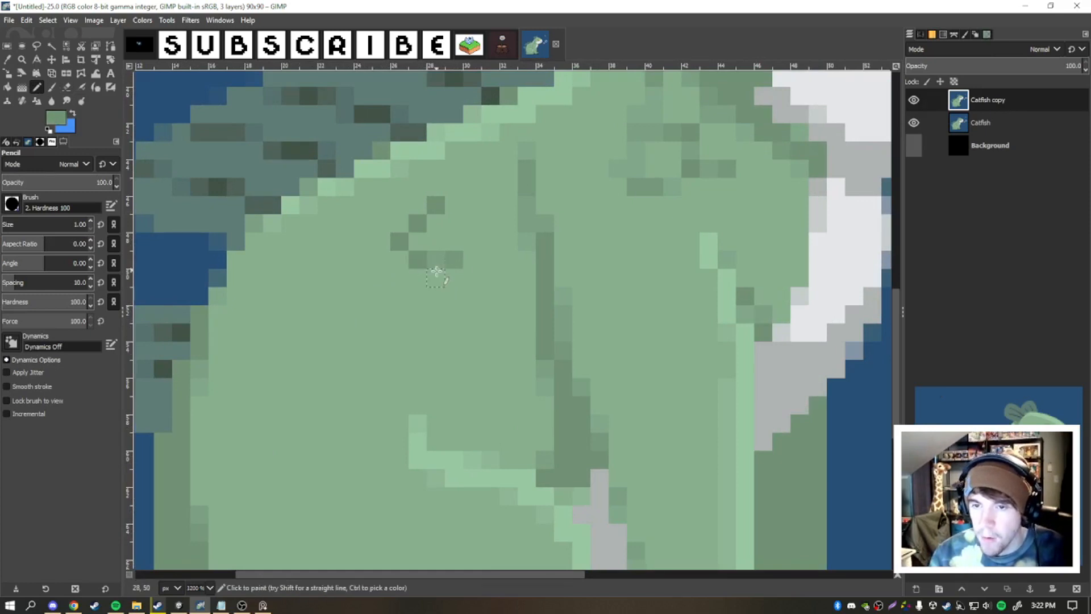
# - Pencil a small curved scale in the darker body green on the catfish's haunch in the Catfish copy layer
pyautogui.click(436, 276)
pyautogui.click(436, 260)
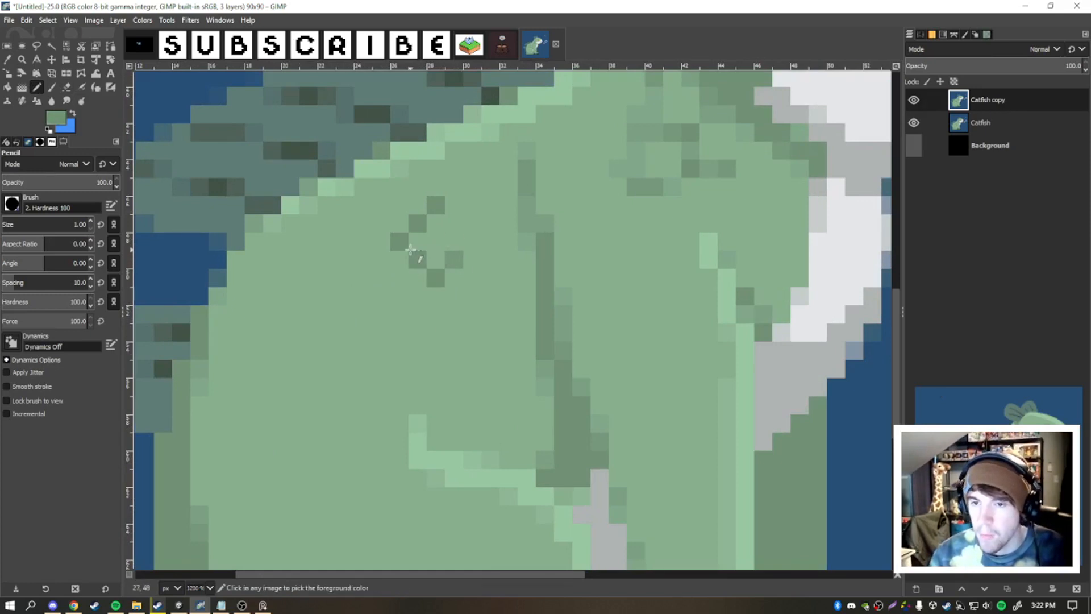
pyautogui.click(400, 243)
pyautogui.click(417, 242)
pyautogui.click(435, 260)
pyautogui.click(419, 260)
pyautogui.click(453, 261)
pyautogui.click(467, 248)
pyautogui.scroll(-3, 427, 244)
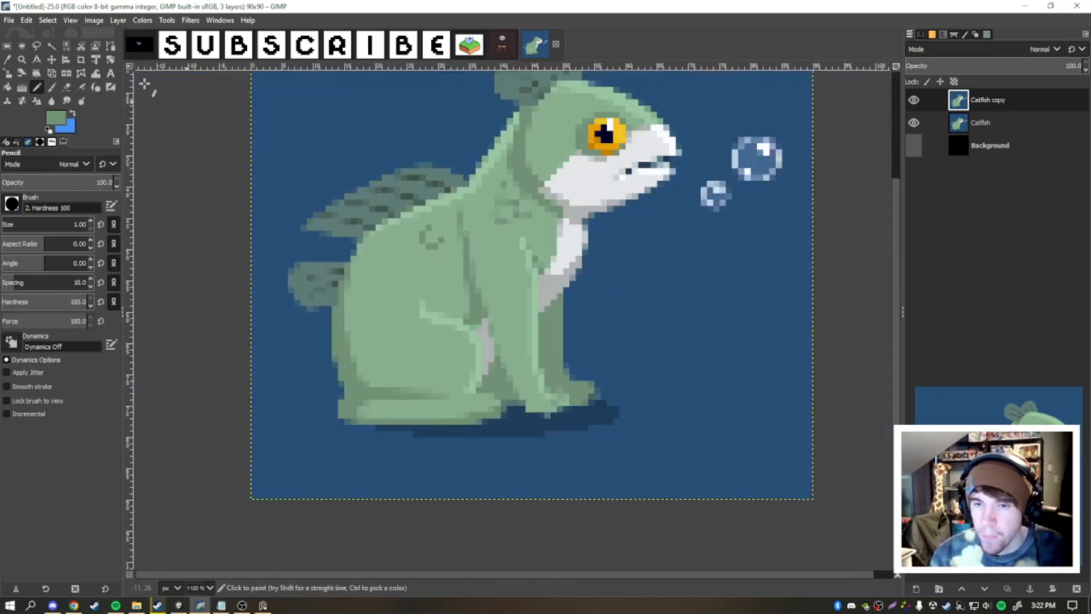
# - Select the drawn scale with Fuzzy Select and paste a copy of it as a new layer named "asdf"
pyautogui.click(52, 46)
pyautogui.scroll(2, 375, 230)
pyautogui.hotkey('ctrl', 'c')
pyautogui.hotkey('ctrl', 'v')
pyautogui.doubleClick(991, 100)
pyautogui.write('asdf')
# - Duplicate the scale layer several times, arrange the copies into an interlocking scale pattern and merge them into one layer
pyautogui.click(53, 59)
pyautogui.moveTo(534, 265); pyautogui.dragTo(480, 291)
pyautogui.hotkey('ctrl', 'shift', 'd')
pyautogui.hotkey('ctrl', 'shift', 'd')
pyautogui.moveTo(450, 230); pyautogui.dragTo(488, 256)
pyautogui.hotkey('ctrl', 'shift', 'd')
pyautogui.moveTo(489, 256); pyautogui.dragTo(450, 272)
pyautogui.hotkey('ctrl', 'shift', 'd')
pyautogui.moveTo(410, 217); pyautogui.dragTo(412, 256)
pyautogui.hotkey('ctrl', 'shift', 'd')
pyautogui.hotkey('ctrl', 'e')
pyautogui.hotkey('ctrl', 'e')
pyautogui.hotkey('ctrl', 'e')
pyautogui.hotkey('ctrl', 'e')
pyautogui.hotkey('ctrl', 'e')
# - Move the merged scale patch down and to the left on the catfish's haunch
pyautogui.click(915, 100)
pyautogui.scroll(-2, 659, 183)
pyautogui.moveTo(560, 207); pyautogui.dragTo(529, 226)
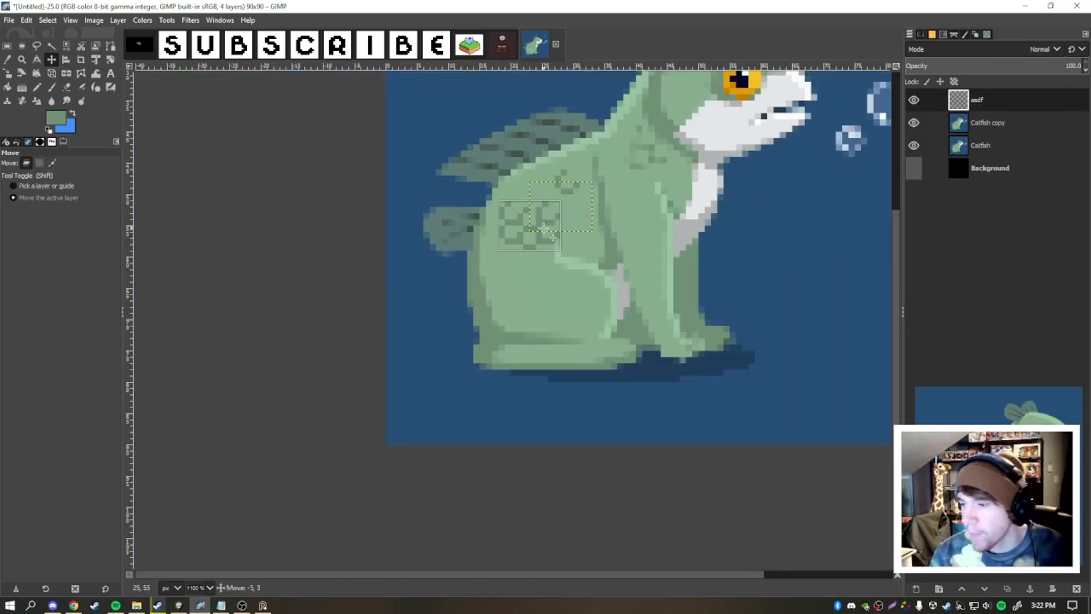
# - Paint over the leftover scale marks on the body in the Catfish copy layer with the body green
pyautogui.click(987, 123)
pyautogui.click(52, 87)
pyautogui.click(37, 87)
pyautogui.scroll(3, 606, 174)
pyautogui.keyDown('ctrl'); pyautogui.click(593, 238); pyautogui.keyUp('ctrl')
pyautogui.moveTo(611, 239); pyautogui.dragTo(628, 239)
pyautogui.moveTo(628, 133); pyautogui.dragTo(676, 222)
pyautogui.click(51, 60)
pyautogui.scroll(-1, 352, 233)
pyautogui.moveTo(469, 278); pyautogui.dragTo(601, 223)
pyautogui.hotkey('ctrl', 'z')
# - Duplicate the asdf scale layer and erase the surplus scales from one side of the copy
pyautogui.click(977, 100)
pyautogui.hotkey('ctrl', 'shift', 'd')
pyautogui.click(68, 87)
pyautogui.moveTo(550, 277)
pyautogui.mouseDown()
pyautogui.moveTo(618, 248)
pyautogui.moveTo(590, 225)
pyautogui.mouseUp()
pyautogui.click(37, 87)
# - Position the trimmed scale copy on the shoulder below the head and merge it down into the asdf layer
pyautogui.click(52, 59)
pyautogui.scroll(-1, 352, 146)
pyautogui.moveTo(485, 189); pyautogui.dragTo(504, 189)
pyautogui.rightClick(984, 100)
pyautogui.click(1009, 230)
pyautogui.scroll(-1, 619, 171)
pyautogui.scroll(1, 418, 205)
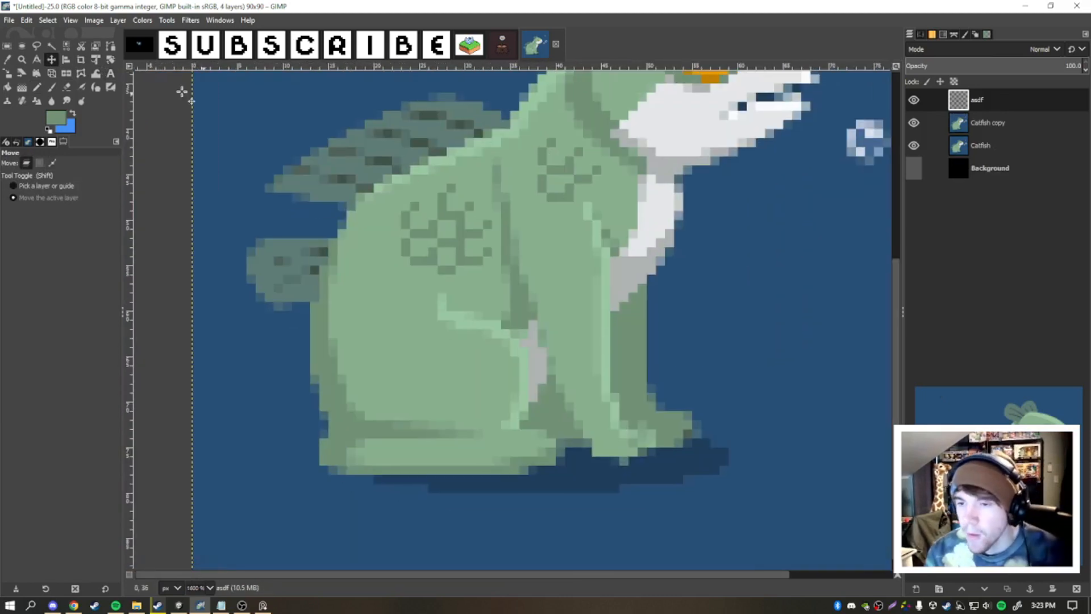
# - Clean up the darker green shadow along the catfish's back edge and the crease above the tail with the Pencil
pyautogui.click(37, 87)
pyautogui.scroll(5, 334, 363)
pyautogui.scroll(-3, 328, 341)
pyautogui.click(328, 301)
pyautogui.click(340, 377)
pyautogui.moveTo(352, 392); pyautogui.dragTo(405, 259)
pyautogui.click(416, 295)
pyautogui.scroll(1, 543, 352)
pyautogui.moveTo(543, 351)
pyautogui.mouseDown()
pyautogui.moveTo(603, 326)
pyautogui.moveTo(733, 351)
pyautogui.mouseUp()
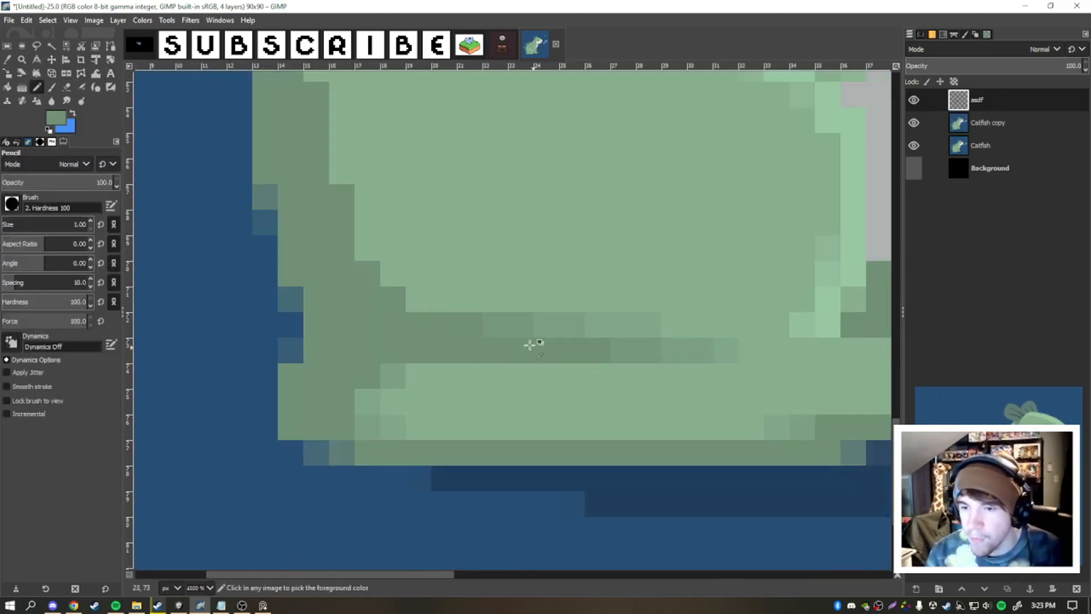
# - Erase stray pixels at the back edge and merge the asdf layer down into Catfish copy
pyautogui.hotkey('shift', 'e')
pyautogui.moveTo(295, 339)
pyautogui.mouseDown()
pyautogui.moveTo(331, 338)
pyautogui.moveTo(329, 299)
pyautogui.mouseUp()
pyautogui.rightClick(984, 101)
pyautogui.click(1009, 230)
# - Replace the blurry blended pixels along the lower back and tail with solid pixels to sharpen the edges
pyautogui.click(36, 87)
pyautogui.keyDown('ctrl'); pyautogui.click(301, 324); pyautogui.keyUp('ctrl')
pyautogui.click(300, 227)
pyautogui.moveTo(354, 452); pyautogui.dragTo(378, 452)
pyautogui.keyDown('ctrl'); pyautogui.click(358, 402); pyautogui.keyUp('ctrl')
pyautogui.click(302, 196)
pyautogui.scroll(-5, 318, 244)
pyautogui.scroll(4, 338, 329)
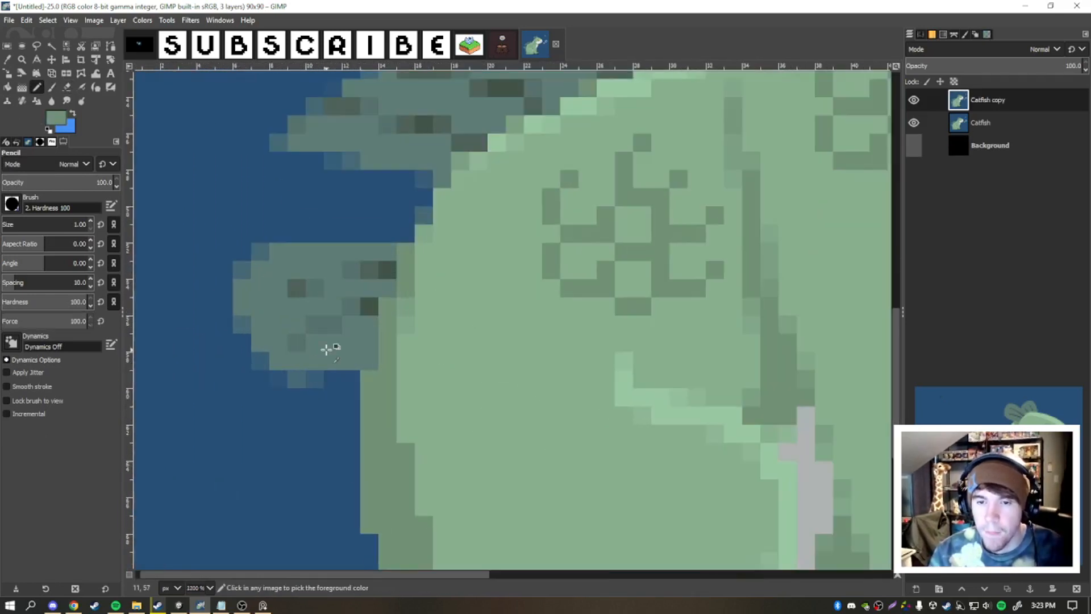
# - Clean up the lower back fin with the Pencil, giving it a crisp solid outline and solid dark stripes
pyautogui.keyDown('ctrl'); pyautogui.click(229, 365); pyautogui.keyUp('ctrl')
pyautogui.click(257, 358)
pyautogui.click(244, 324)
pyautogui.moveTo(242, 270); pyautogui.dragTo(260, 252)
pyautogui.moveTo(424, 216)
pyautogui.mouseDown()
pyautogui.moveTo(424, 181)
pyautogui.moveTo(420, 299)
pyautogui.mouseUp()
pyautogui.keyDown('ctrl'); pyautogui.click(384, 387); pyautogui.keyUp('ctrl')
pyautogui.moveTo(348, 387); pyautogui.dragTo(365, 387)
pyautogui.moveTo(347, 424); pyautogui.dragTo(293, 459)
pyautogui.moveTo(294, 405); pyautogui.dragTo(329, 388)
# - Redraw the dark stripes on the upper back fin as short, solid stepped lines
pyautogui.moveTo(330, 223); pyautogui.dragTo(475, 259)
pyautogui.moveTo(402, 187); pyautogui.dragTo(475, 199)
pyautogui.keyDown('ctrl'); pyautogui.click(513, 205); pyautogui.keyUp('ctrl')
pyautogui.click(530, 223)
pyautogui.moveTo(475, 151)
pyautogui.mouseDown()
pyautogui.moveTo(598, 167)
pyautogui.moveTo(620, 186)
pyautogui.mouseUp()
pyautogui.keyDown('ctrl'); pyautogui.click(621, 169); pyautogui.keyUp('ctrl')
pyautogui.click(602, 187)
pyautogui.click(549, 170)
pyautogui.keyDown('ctrl'); pyautogui.click(547, 150); pyautogui.keyUp('ctrl')
pyautogui.moveTo(548, 114); pyautogui.dragTo(710, 151)
pyautogui.keyDown('ctrl'); pyautogui.click(602, 136); pyautogui.keyUp('ctrl')
pyautogui.scroll(-4, 523, 131)
pyautogui.scroll(4, 505, 131)
pyautogui.click(382, 221)
pyautogui.click(456, 183)
pyautogui.click(528, 148)
pyautogui.click(597, 112)
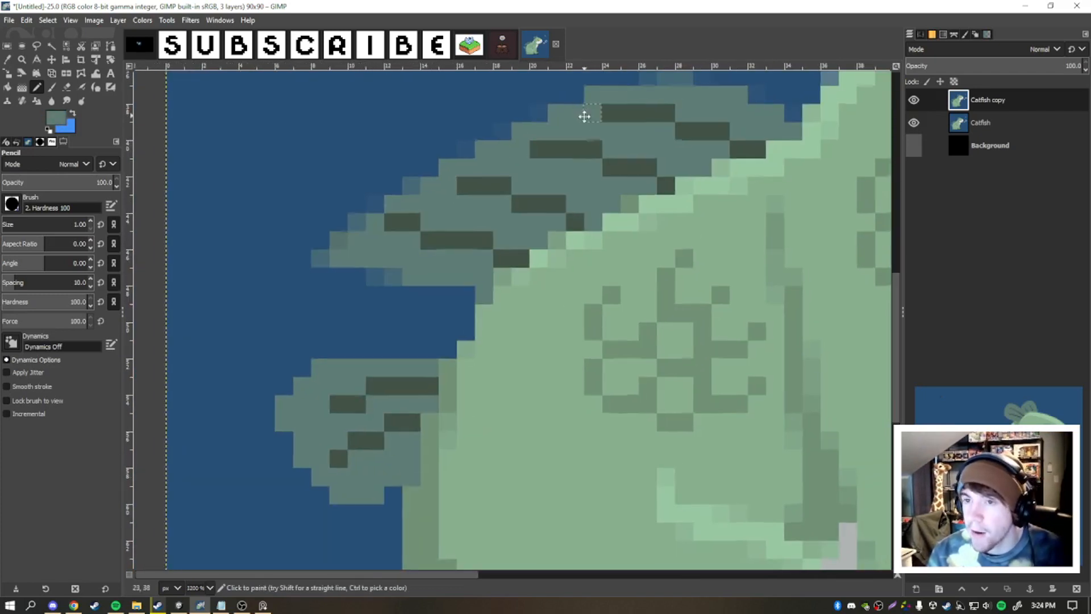
# - Replace the blended pixels around the upper back fin's outline with solid fin and background colors
pyautogui.scroll(-4, 479, 182)
pyautogui.scroll(3, 488, 180)
pyautogui.scroll(1, 398, 196)
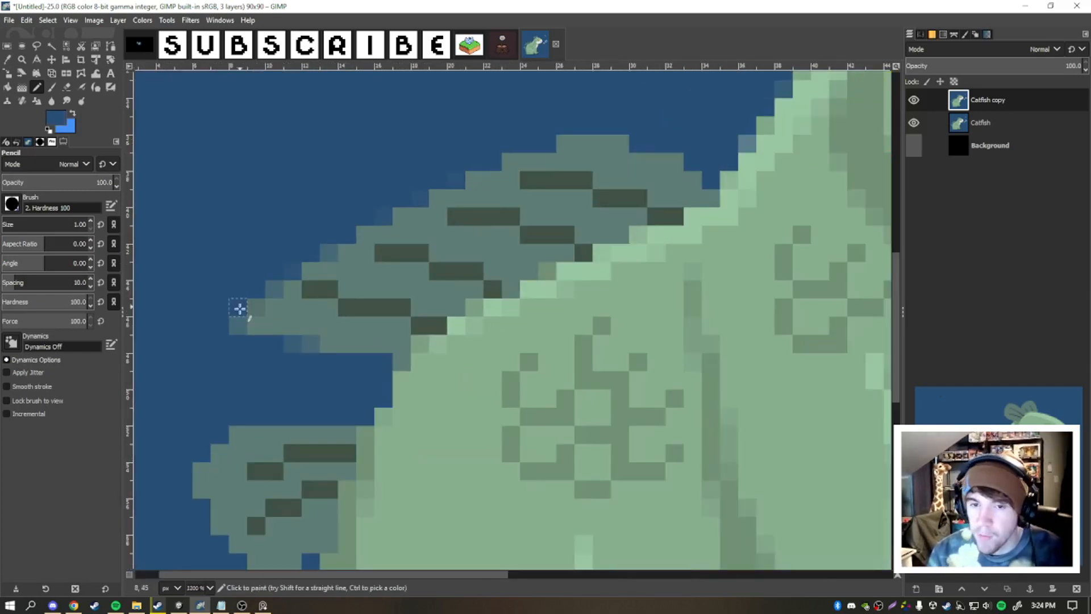
pyautogui.keyDown('ctrl'); pyautogui.click(342, 345); pyautogui.keyUp('ctrl')
pyautogui.click(310, 344)
# - Redraw the light green highlight along the back below the upper fin with solid pixels
pyautogui.scroll(-4, 318, 343)
pyautogui.scroll(4, 429, 306)
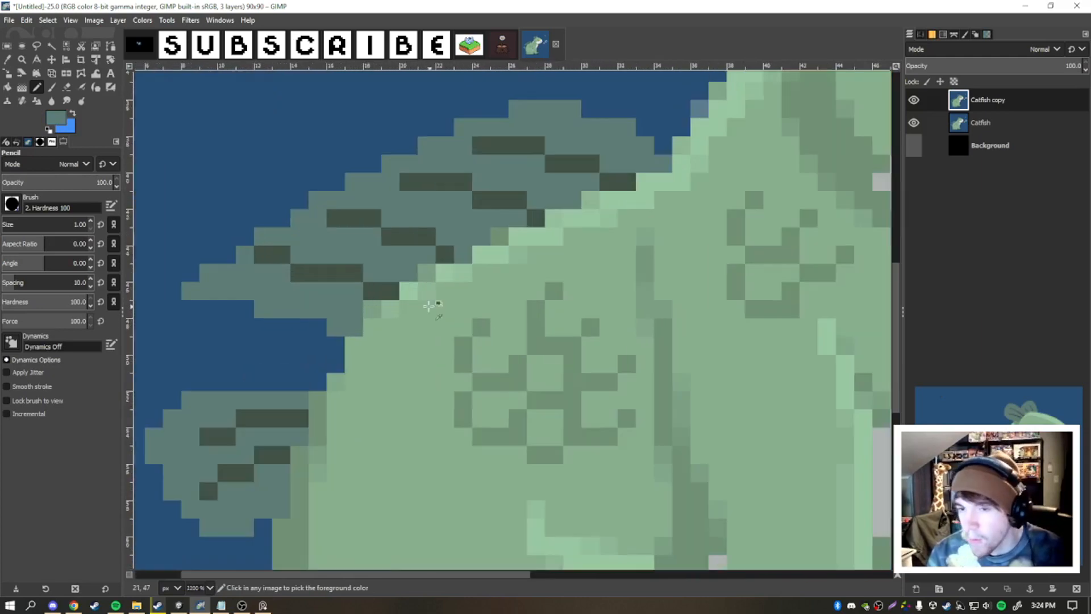
pyautogui.scroll(1, 428, 305)
pyautogui.scroll(-2, 428, 305)
pyautogui.scroll(1, 428, 306)
pyautogui.keyDown('ctrl'); pyautogui.click(408, 291); pyautogui.keyUp('ctrl')
pyautogui.moveTo(373, 310); pyautogui.dragTo(418, 289)
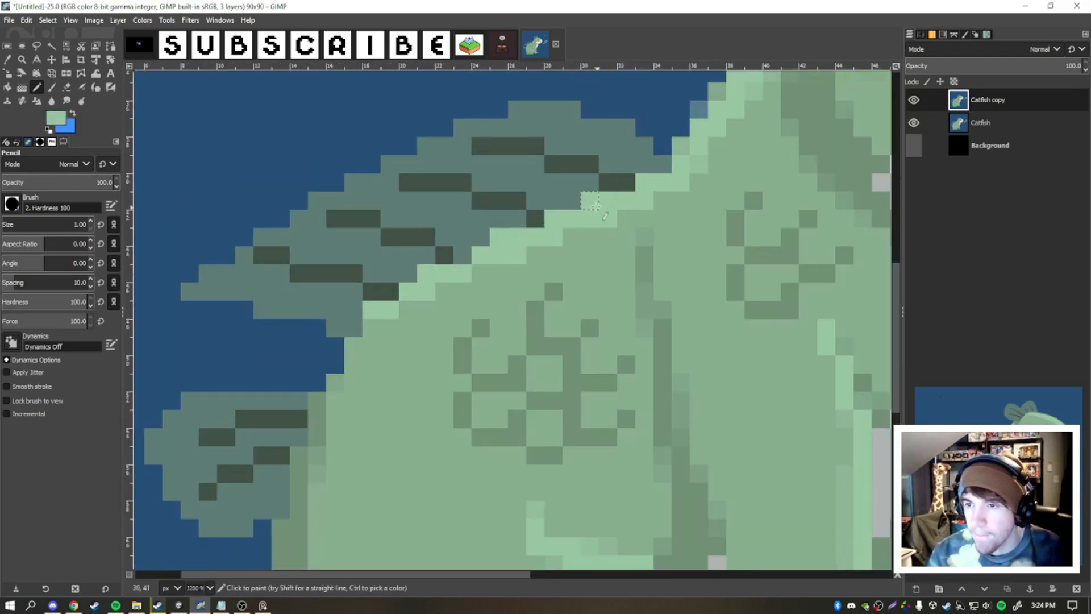
pyautogui.scroll(-2, 591, 205)
pyautogui.scroll(2, 564, 282)
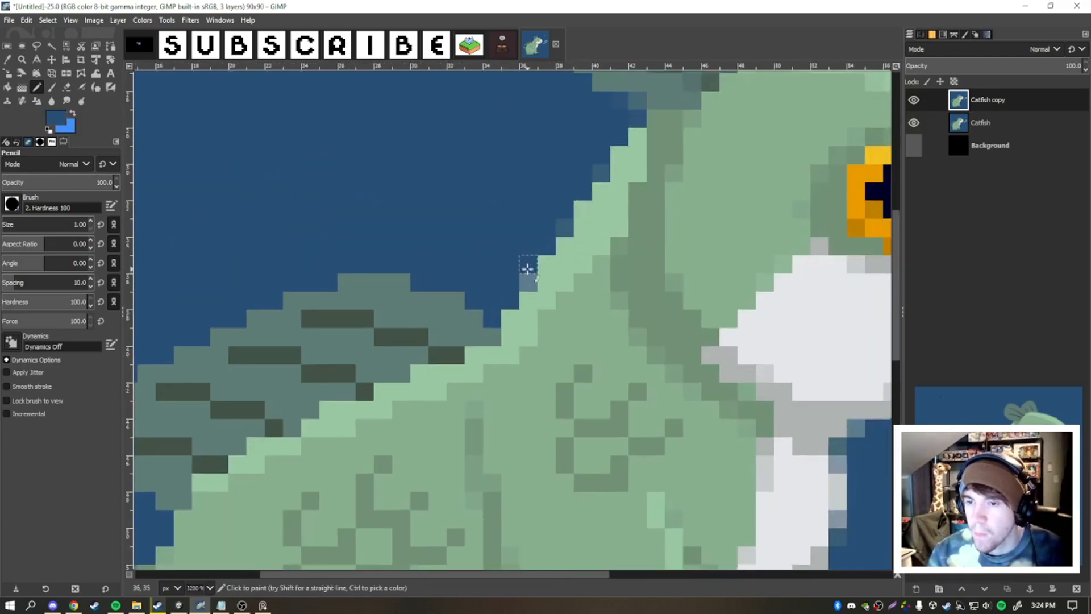
# - Paint over the blended pixels along the back of the neck with the background blue
pyautogui.moveTo(528, 280); pyautogui.dragTo(564, 227)
pyautogui.scroll(-6, 630, 185)
pyautogui.scroll(5, 625, 193)
pyautogui.keyDown('ctrl'); pyautogui.click(618, 142); pyautogui.keyUp('ctrl')
pyautogui.scroll(-2, 619, 165)
pyautogui.scroll(2, 620, 165)
pyautogui.scroll(-1, 622, 162)
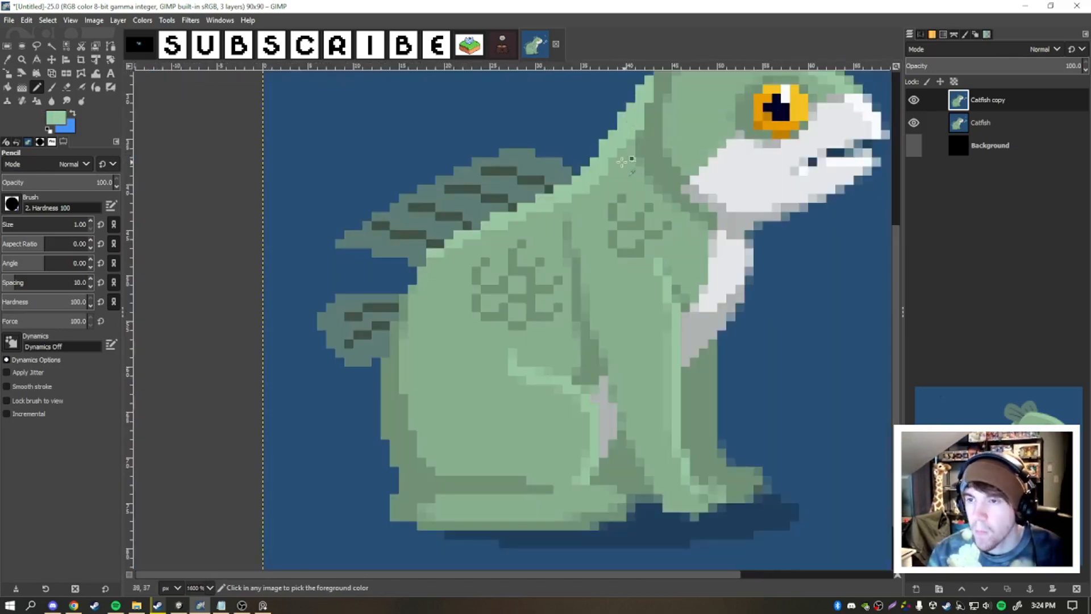
# - Sharpen the highlight along the hind leg and the edges of the legs and feet with solid pixels
pyautogui.scroll(-2, 622, 162)
pyautogui.scroll(3, 490, 330)
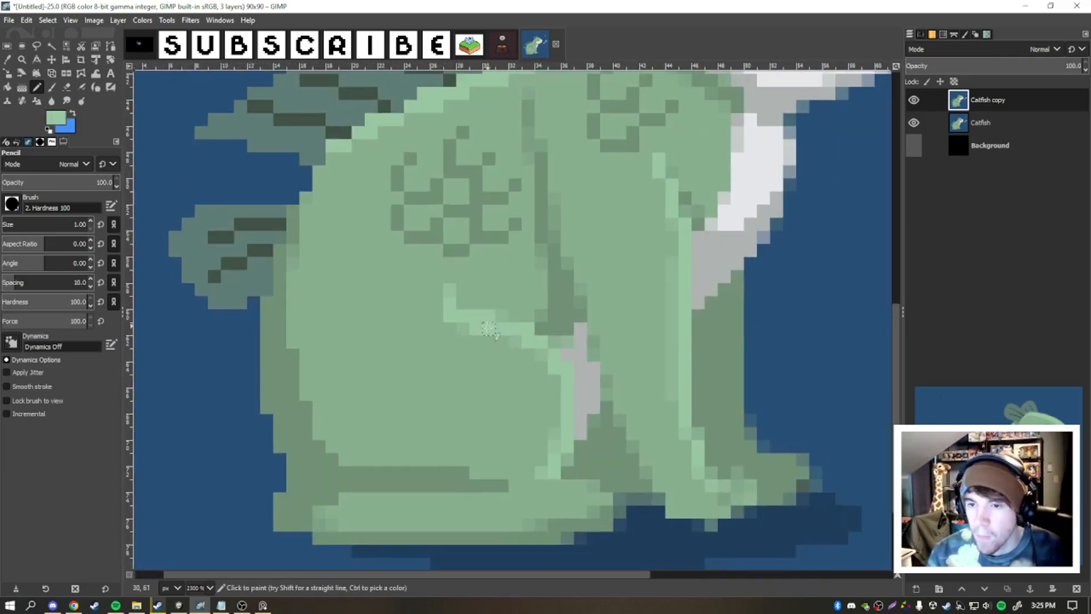
pyautogui.scroll(2, 490, 329)
pyautogui.scroll(2, 612, 386)
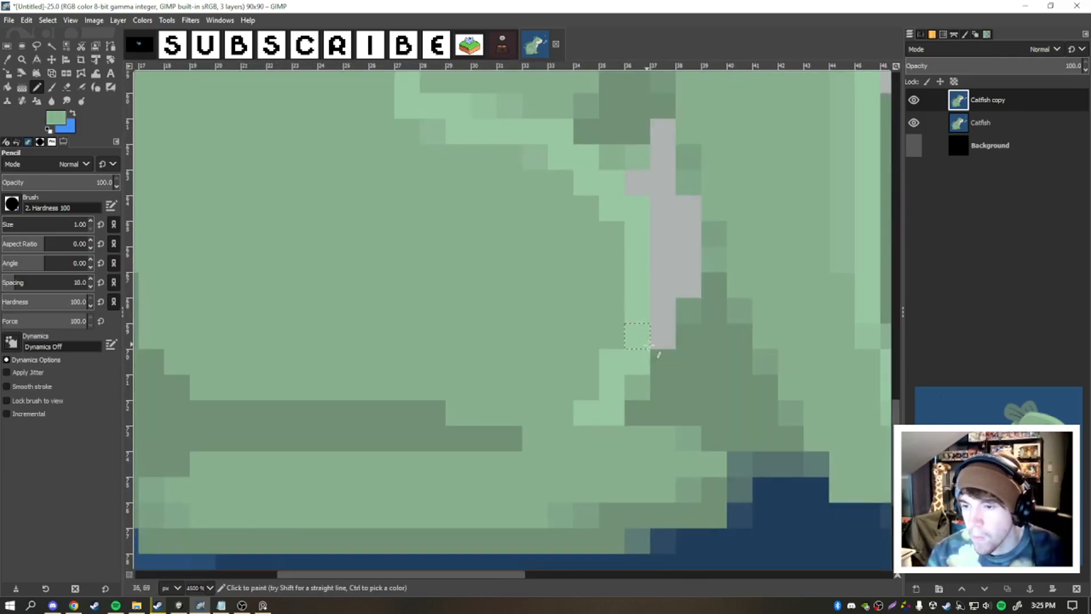
pyautogui.scroll(3, 625, 341)
pyautogui.scroll(-4, 506, 207)
pyautogui.scroll(5, 573, 335)
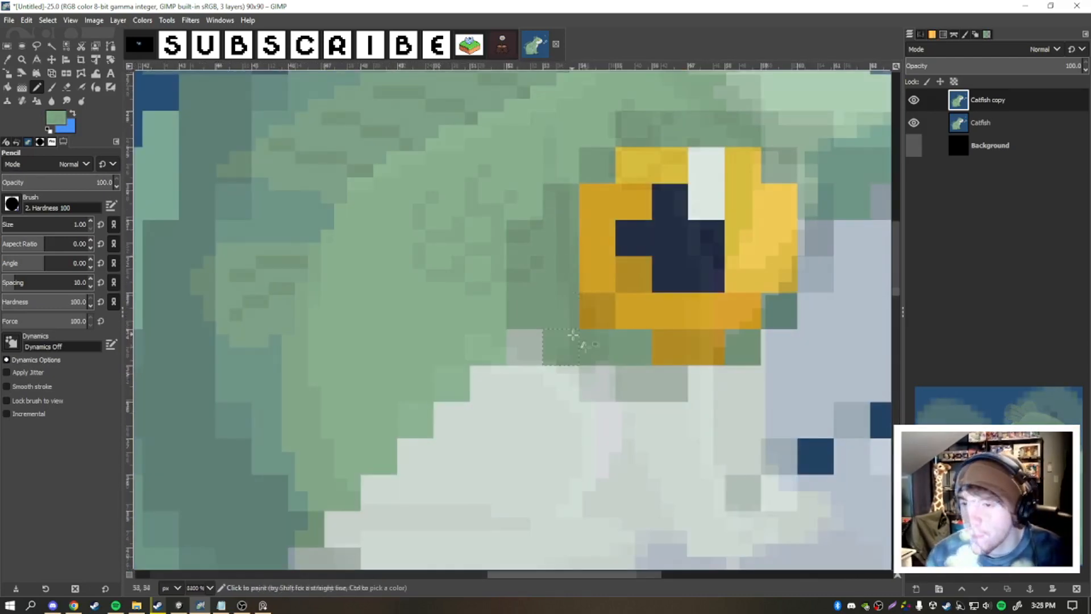
pyautogui.keyDown('ctrl'); pyautogui.click(572, 335); pyautogui.keyUp('ctrl')
pyautogui.scroll(-2, 573, 335)
pyautogui.scroll(2, 682, 256)
# - Paint solid gray shading pixels along the white face beside and beneath the eye
pyautogui.click(666, 245)
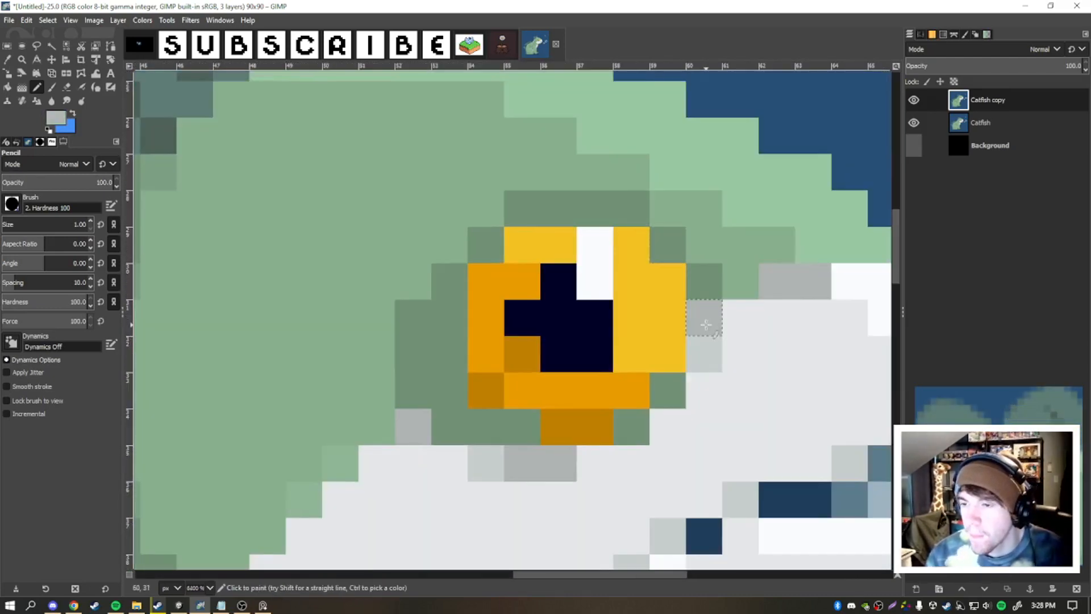
pyautogui.moveTo(705, 347); pyautogui.dragTo(631, 425)
pyautogui.keyDown('ctrl'); pyautogui.click(623, 402); pyautogui.keyUp('ctrl')
pyautogui.moveTo(548, 401); pyautogui.dragTo(473, 407)
pyautogui.moveTo(579, 407); pyautogui.dragTo(505, 401)
pyautogui.scroll(-2, 501, 346)
pyautogui.scroll(2, 495, 284)
# - Recolor the iris yellow above and orange below, and extend the dark pupil into a symmetrical shape
pyautogui.keyDown('ctrl'); pyautogui.click(495, 287); pyautogui.keyUp('ctrl')
pyautogui.click(509, 351)
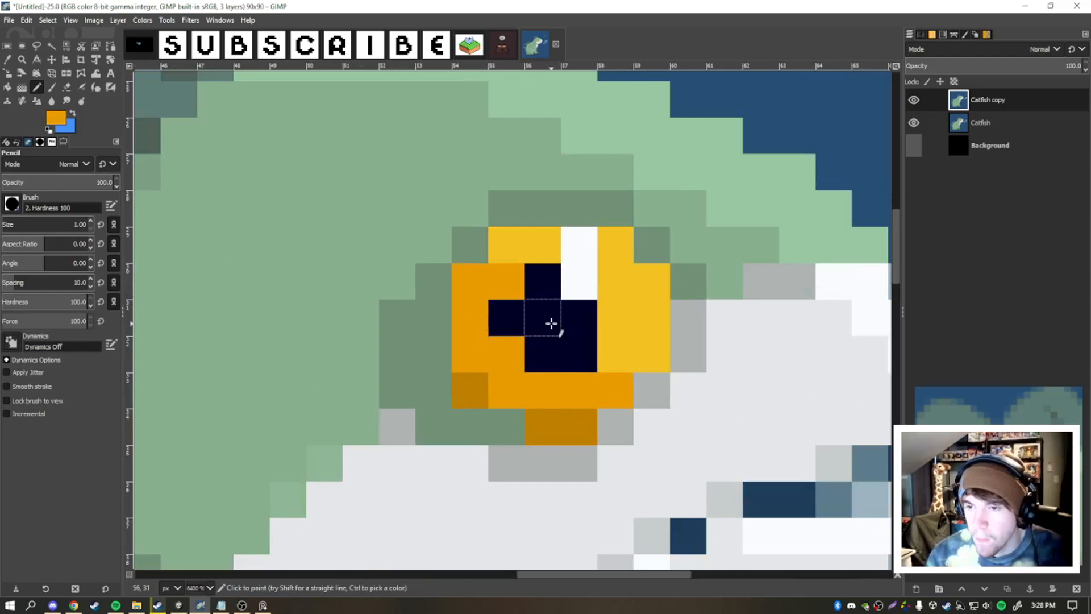
pyautogui.keyDown('ctrl'); pyautogui.click(544, 332); pyautogui.keyUp('ctrl')
pyautogui.keyDown('ctrl'); pyautogui.click(578, 385); pyautogui.keyUp('ctrl')
pyautogui.moveTo(617, 354); pyautogui.dragTo(650, 355)
pyautogui.keyDown('ctrl'); pyautogui.click(507, 249); pyautogui.keyUp('ctrl')
pyautogui.moveTo(507, 282); pyautogui.dragTo(483, 286)
pyautogui.click(471, 317)
pyautogui.keyDown('ctrl'); pyautogui.click(569, 318); pyautogui.keyUp('ctrl')
pyautogui.click(607, 310)
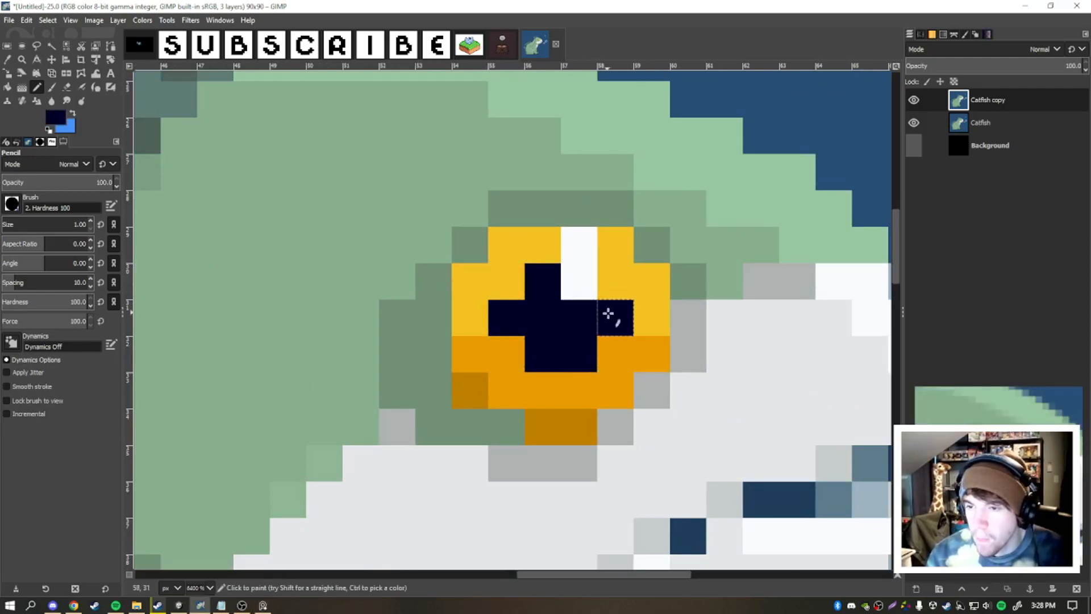
pyautogui.keyDown('ctrl'); pyautogui.click(588, 352); pyautogui.keyUp('ctrl')
pyautogui.scroll(-10, 589, 358)
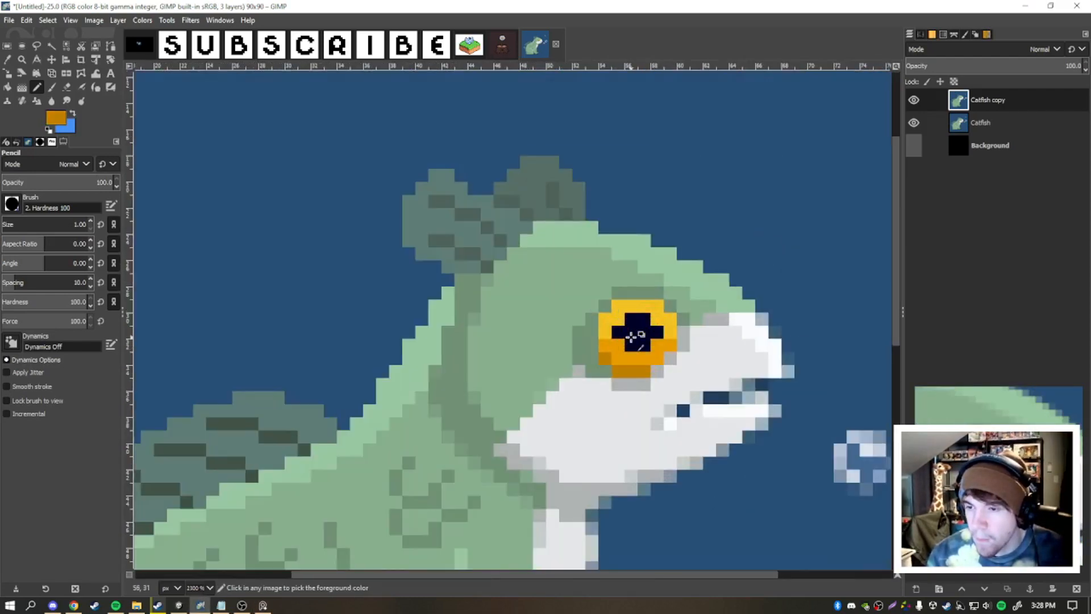
# - Set the foreground color to white and paint a highlight across the upper part of the eye
pyautogui.scroll(7, 710, 338)
pyautogui.click(73, 113)
pyautogui.click(56, 118)
pyautogui.click(598, 335)
pyautogui.click(793, 511)
pyautogui.click(622, 320)
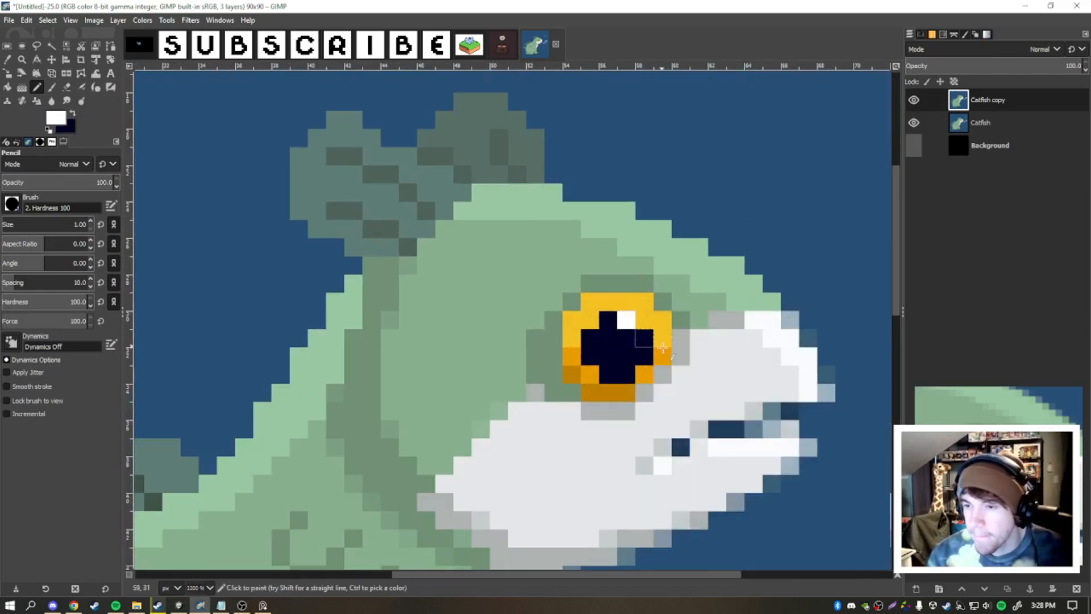
pyautogui.scroll(-6, 671, 339)
pyautogui.scroll(6, 670, 343)
pyautogui.click(609, 286)
pyautogui.click(591, 302)
pyautogui.scroll(-6, 625, 352)
pyautogui.scroll(7, 628, 348)
# - Pick the pupil color, change it to a brighter navy blue and paint reflection pixels in the pupil
pyautogui.keyDown('ctrl'); pyautogui.click(588, 353); pyautogui.keyUp('ctrl')
pyautogui.click(55, 118)
pyautogui.click(685, 440)
pyautogui.click(741, 511)
pyautogui.click(541, 364)
pyautogui.scroll(-6, 629, 363)
pyautogui.scroll(5, 631, 358)
pyautogui.scroll(-4, 653, 357)
pyautogui.scroll(4, 631, 354)
# - Redraw the two bubbles in front of the mouth as clean one-pixel white outlines
pyautogui.keyDown('ctrl'); pyautogui.click(614, 328); pyautogui.keyUp('ctrl')
pyautogui.click(633, 345)
pyautogui.scroll(-5, 645, 355)
pyautogui.scroll(5, 713, 395)
pyautogui.keyDown('ctrl'); pyautogui.click(662, 250); pyautogui.keyUp('ctrl')
pyautogui.click(761, 268)
pyautogui.click(761, 159)
pyautogui.keyDown('ctrl'); pyautogui.click(739, 159); pyautogui.keyUp('ctrl')
pyautogui.click(761, 177)
pyautogui.click(670, 177)
pyautogui.click(761, 249)
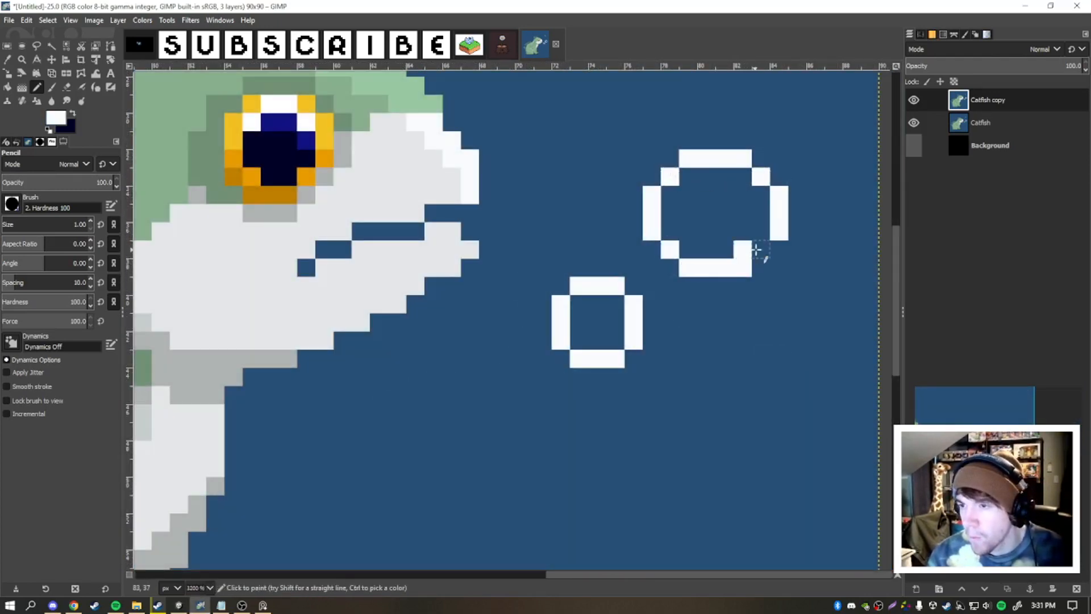
pyautogui.click(670, 249)
# - Add a small white glint inside the smaller outlined bubble, undoing a misplaced pixel
pyautogui.scroll(1, 762, 156)
pyautogui.scroll(-5, 727, 234)
pyautogui.scroll(4, 676, 284)
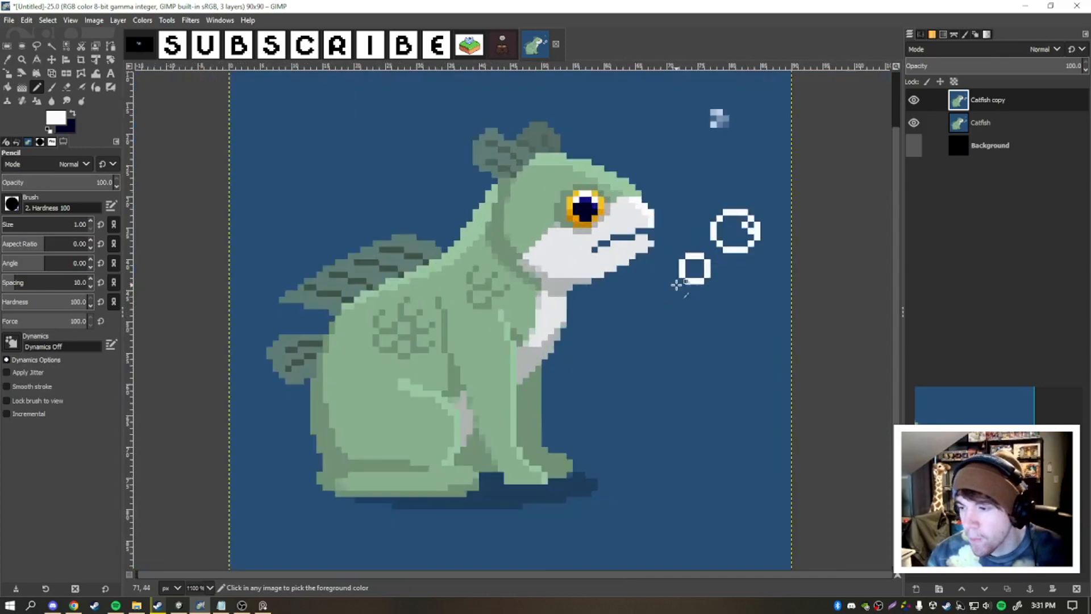
pyautogui.click(694, 244)
pyautogui.hotkey('ctrl', 'z')
pyautogui.click(676, 244)
pyautogui.click(694, 262)
# - Paint over the blurry tiny bubble above the others with the background blue
pyautogui.scroll(-3, 665, 279)
pyautogui.moveTo(690, 151)
pyautogui.mouseDown()
pyautogui.moveTo(735, 214)
pyautogui.moveTo(704, 222)
pyautogui.mouseUp()
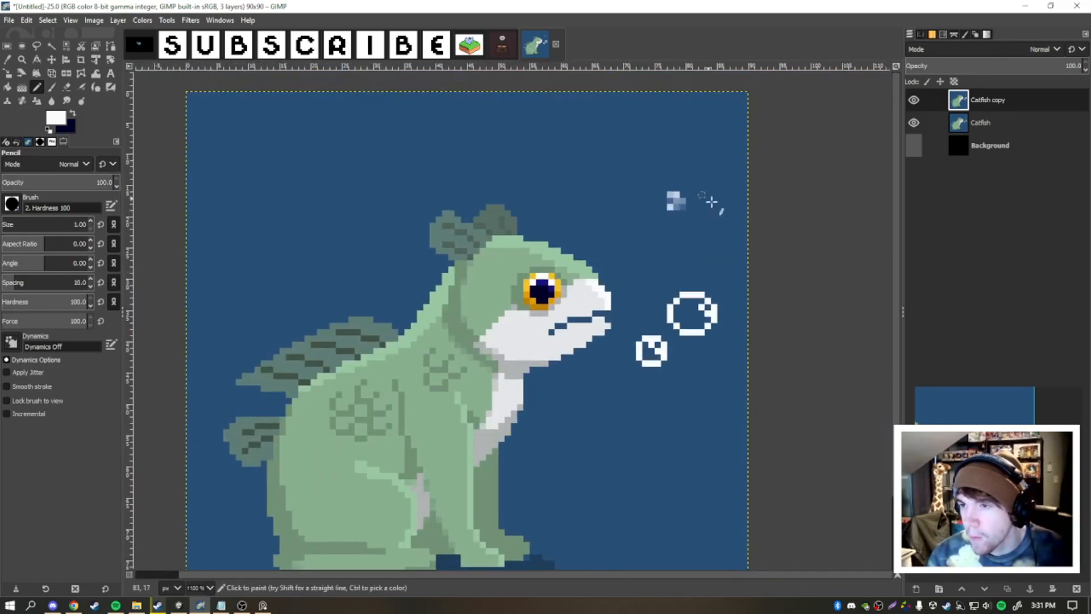
pyautogui.scroll(4, 702, 198)
pyautogui.keyDown('ctrl'); pyautogui.click(569, 248); pyautogui.keyUp('ctrl')
pyautogui.scroll(-3, 643, 318)
pyautogui.moveTo(591, 216); pyautogui.dragTo(636, 267)
pyautogui.keyDown('ctrl'); pyautogui.click(652, 430); pyautogui.keyUp('ctrl')
pyautogui.scroll(1, 629, 295)
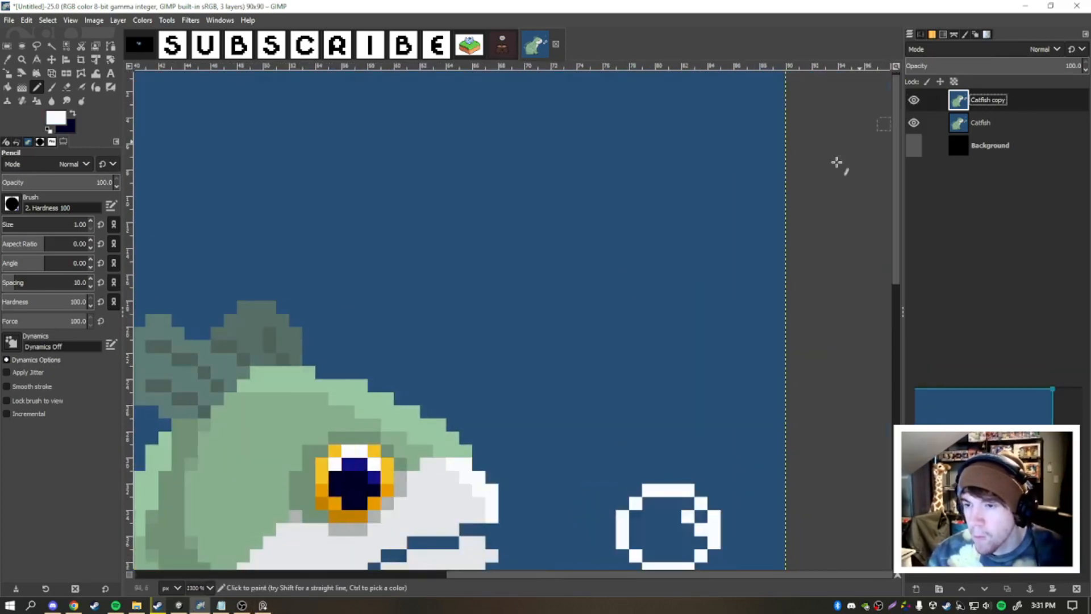
# - Draw a tiny white diamond-shaped bubble above the two outlined bubbles
pyautogui.click(635, 308)
pyautogui.keyDown('ctrl'); pyautogui.click(638, 322); pyautogui.keyUp('ctrl')
pyautogui.scroll(2, 639, 322)
pyautogui.click(606, 291)
pyautogui.click(657, 291)
pyautogui.scroll(-5, 682, 262)
pyautogui.scroll(1, 740, 230)
# - Set the foreground color to light blue and recolor the white bubble outlines with Bucket Fill
pyautogui.scroll(2, 751, 308)
pyautogui.click(56, 118)
pyautogui.moveTo(664, 411); pyautogui.dragTo(657, 367)
pyautogui.click(741, 512)
pyautogui.click(8, 87)
pyautogui.click(670, 327)
pyautogui.click(720, 287)
pyautogui.scroll(-3, 580, 297)
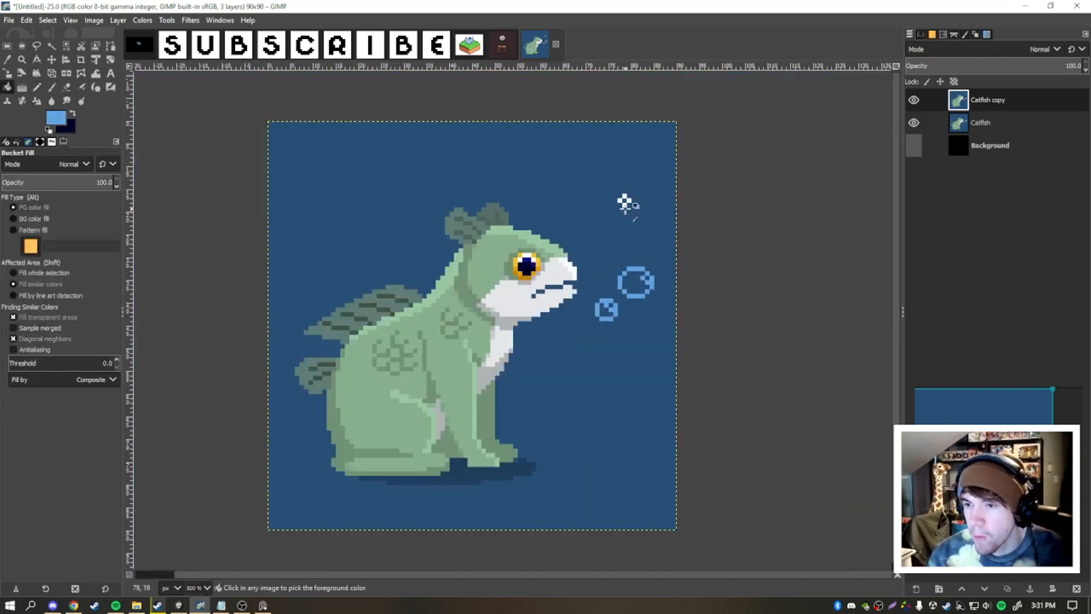
pyautogui.scroll(1, 628, 196)
pyautogui.click(625, 204)
# - Select the light blue bubble pixels by color and brush white over them with the Paintbrush
pyautogui.click(67, 45)
pyautogui.click(624, 145)
pyautogui.click(51, 87)
pyautogui.click(55, 117)
pyautogui.click(606, 356)
pyautogui.click(740, 511)
pyautogui.click(614, 165)
pyautogui.click(614, 157)
# - Finish the soft white-to-blue bubble shading with the 2. Hardness 025 brush at size 21 and clear the selection
pyautogui.scroll(-2, 614, 227)
pyautogui.scroll(2, 608, 188)
pyautogui.click(10, 222)
pyautogui.scroll(1, 614, 276)
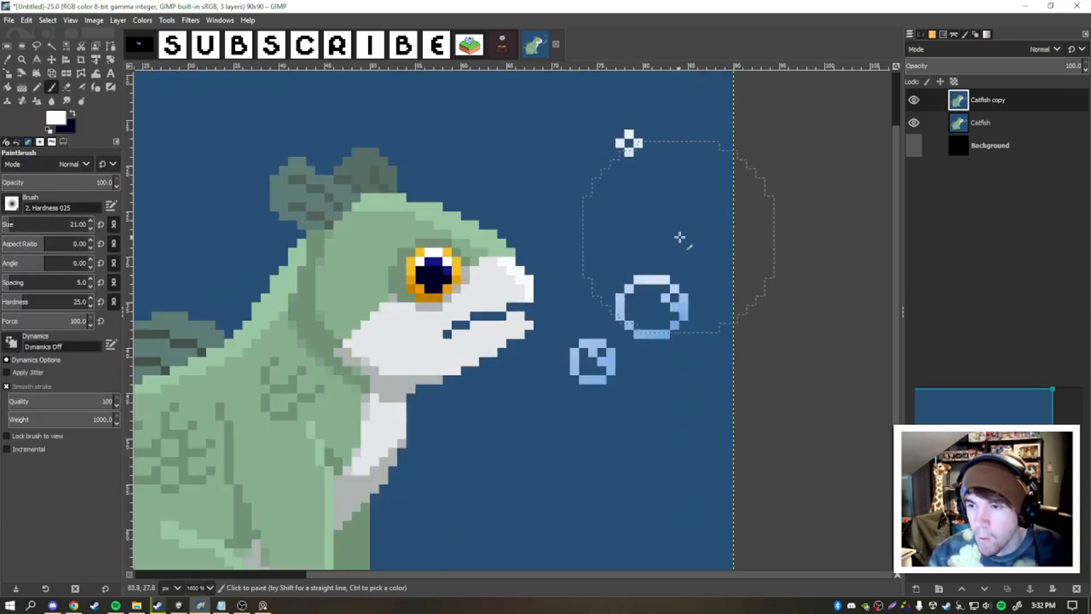
pyautogui.click(557, 311)
pyautogui.hotkey('ctrl', 'shift', 'a')
pyautogui.scroll(-3, 696, 218)
pyautogui.scroll(1, 727, 246)
pyautogui.moveTo(723, 241); pyautogui.dragTo(751, 222)
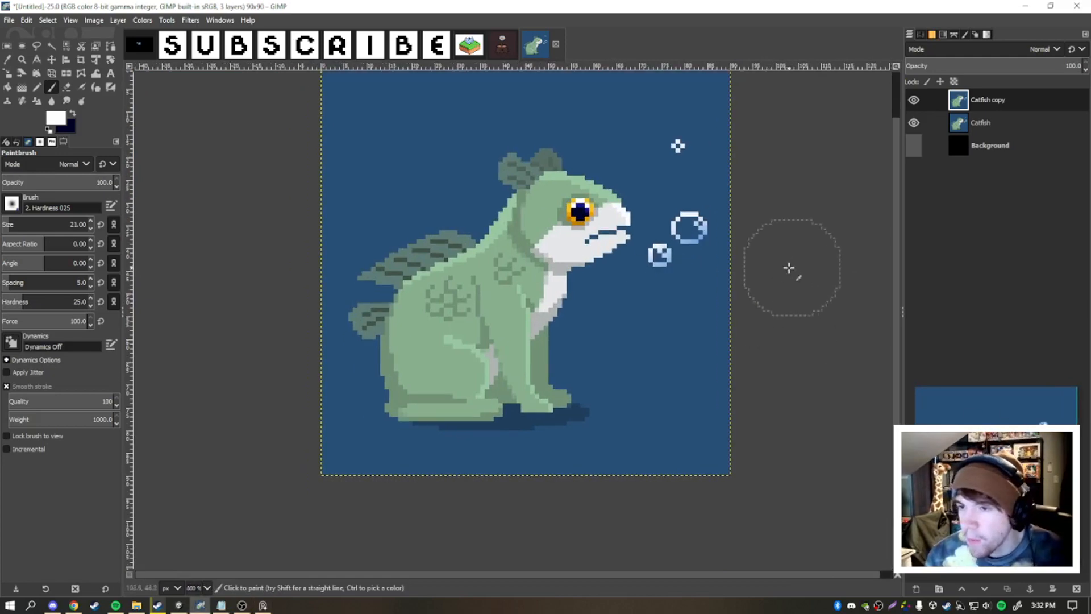
# - Set up a 1-pixel Pencil with the 2. Hardness 100 brush and touch up stray pixels on the catfish's body
pyautogui.moveTo(769, 357); pyautogui.dragTo(777, 362)
pyautogui.scroll(-1, 686, 194)
pyautogui.scroll(1, 655, 236)
pyautogui.moveTo(656, 237); pyautogui.dragTo(611, 259)
pyautogui.click(66, 46)
pyautogui.scroll(1, 456, 310)
pyautogui.click(37, 87)
pyautogui.scroll(-3, 12, 204)
pyautogui.moveTo(51, 230); pyautogui.dragTo(3, 225)
pyautogui.scroll(4, 559, 248)
pyautogui.keyDown('ctrl'); pyautogui.click(355, 196); pyautogui.keyUp('ctrl')
pyautogui.moveTo(350, 140)
pyautogui.mouseDown()
pyautogui.moveTo(375, 190)
pyautogui.moveTo(451, 268)
pyautogui.mouseUp()
pyautogui.scroll(-2, 459, 267)
pyautogui.click(446, 189)
pyautogui.keyDown('ctrl'); pyautogui.click(446, 116); pyautogui.keyUp('ctrl')
pyautogui.scroll(1, 497, 260)
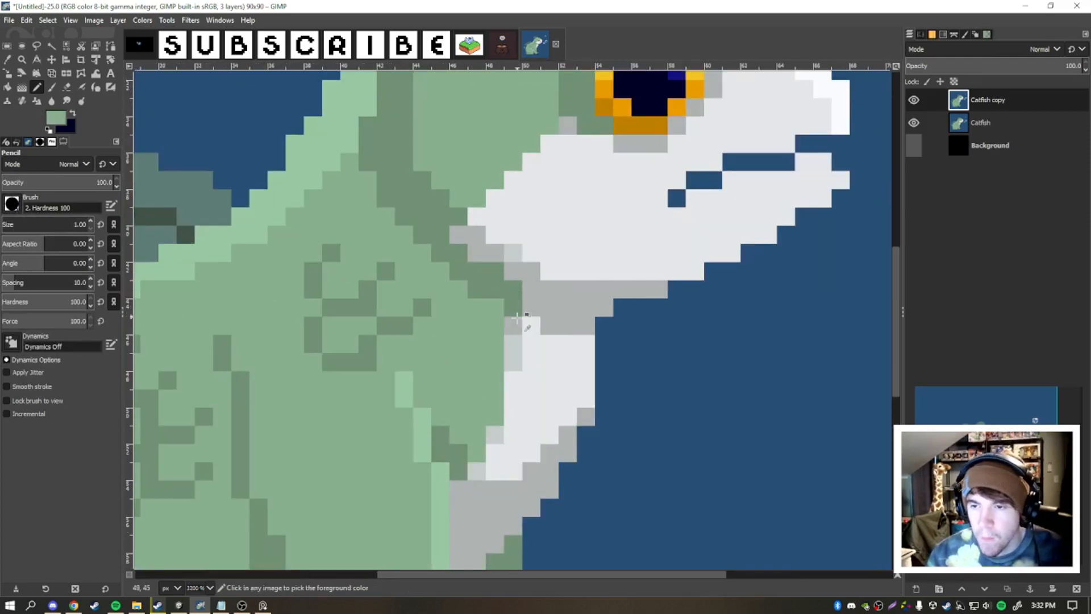
# - Clean up the shading pixels where the catfish's throat meets its green neck, using colors sampled from the artwork
pyautogui.moveTo(496, 307); pyautogui.dragTo(478, 271)
pyautogui.keyDown('ctrl'); pyautogui.click(538, 283); pyautogui.keyUp('ctrl')
pyautogui.click(513, 290)
pyautogui.scroll(-3, 512, 291)
pyautogui.scroll(-1, 533, 312)
# - Clean up the edge pixels at the tip of the catfish's far front foot
pyautogui.moveTo(533, 312); pyautogui.dragTo(654, 273)
pyautogui.scroll(2, 636, 385)
pyautogui.scroll(2, 684, 372)
pyautogui.keyDown('ctrl'); pyautogui.click(660, 390); pyautogui.keyUp('ctrl')
pyautogui.click(661, 408)
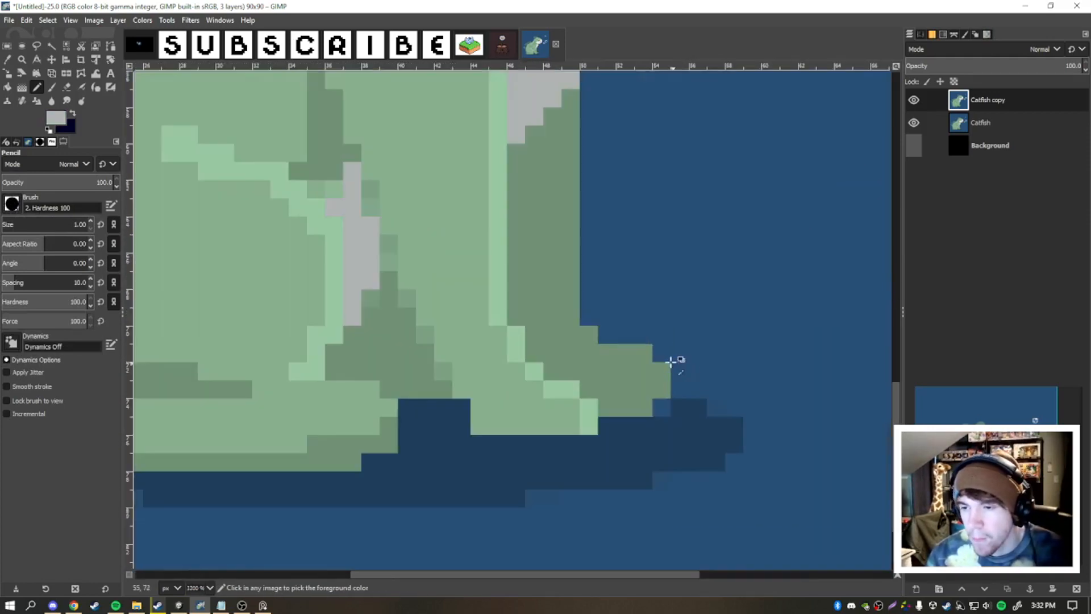
pyautogui.keyDown('ctrl'); pyautogui.click(690, 375); pyautogui.keyUp('ctrl')
pyautogui.moveTo(660, 371)
pyautogui.mouseDown()
pyautogui.moveTo(625, 353)
pyautogui.moveTo(625, 371)
pyautogui.mouseUp()
pyautogui.scroll(-5, 672, 349)
# - Touch up the green pixels beside the grey belly patch between the catfish's legs
pyautogui.moveTo(673, 337); pyautogui.dragTo(688, 373)
pyautogui.scroll(6, 657, 338)
pyautogui.scroll(-4, 634, 324)
pyautogui.scroll(2, 685, 369)
pyautogui.keyDown('ctrl'); pyautogui.click(526, 380); pyautogui.keyUp('ctrl')
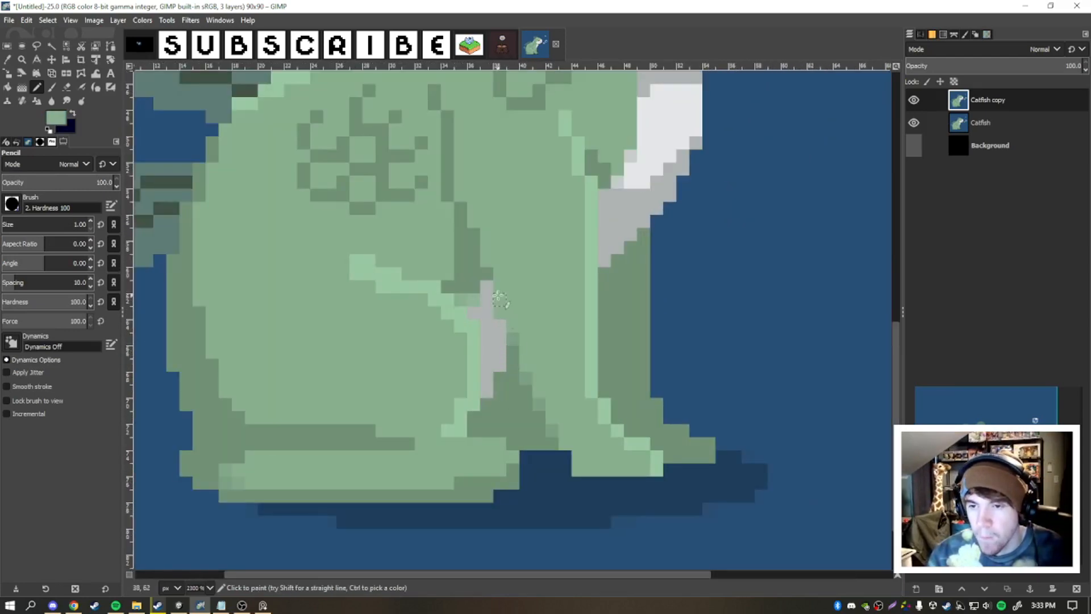
pyautogui.scroll(-4, 551, 419)
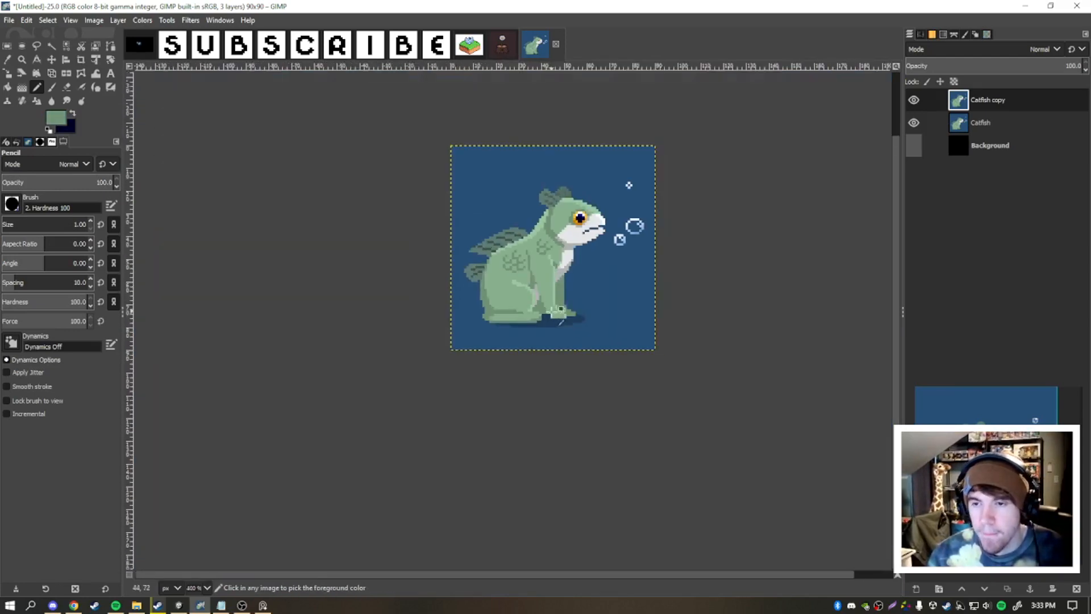
# - Select two of the catfish's body greens by color in turn and shift each to a more saturated, cooler green
pyautogui.hotkey('shift', 'o')
pyautogui.scroll(1, 492, 231)
pyautogui.click(516, 238)
pyautogui.click(142, 20)
pyautogui.click(165, 59)
pyautogui.moveTo(929, 137)
pyautogui.mouseDown()
pyautogui.moveTo(940, 138)
pyautogui.moveTo(937, 115)
pyautogui.mouseUp()
pyautogui.click(960, 195)
pyautogui.click(66, 48)
pyautogui.click(507, 305)
pyautogui.click(142, 21)
pyautogui.click(165, 59)
pyautogui.click(960, 196)
# - Apply the same saturated color shift to the remaining body shading and highlight greens, selecting each by color
pyautogui.click(67, 48)
pyautogui.scroll(2, 534, 370)
pyautogui.click(486, 369)
pyautogui.scroll(-1, 364, 338)
pyautogui.click(143, 20)
pyautogui.click(165, 59)
pyautogui.click(959, 195)
pyautogui.click(66, 47)
pyautogui.click(480, 128)
pyautogui.click(142, 21)
pyautogui.click(165, 59)
pyautogui.click(960, 195)
pyautogui.scroll(-4, 705, 216)
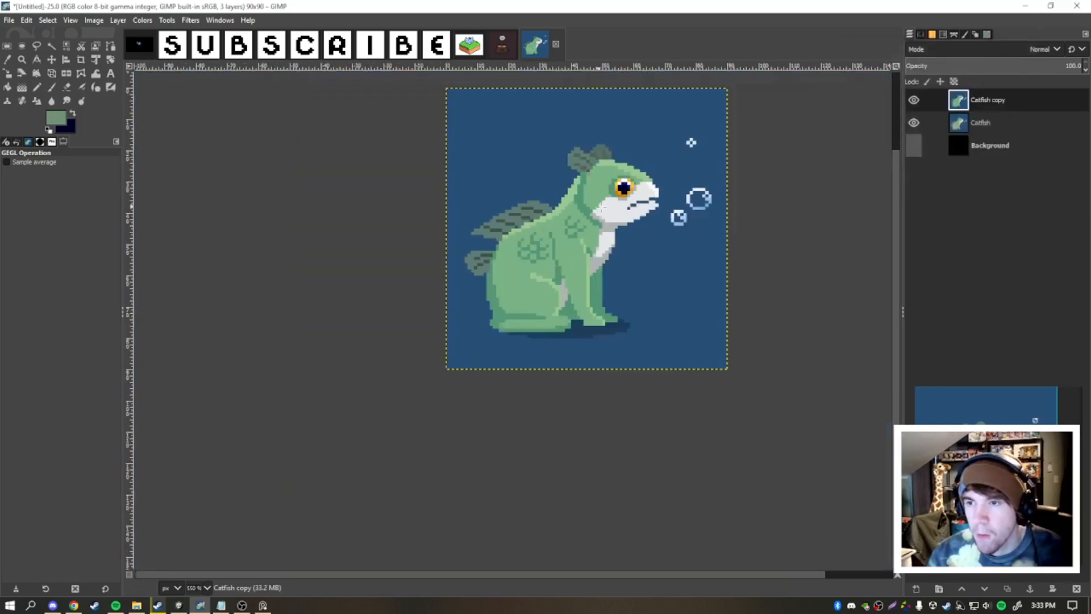
# - Select the grey-green fin fill by color and shift it to a more saturated teal
pyautogui.scroll(3, 625, 218)
pyautogui.click(931, 100)
pyautogui.scroll(-1, 570, 211)
pyautogui.click(66, 47)
pyautogui.scroll(2, 458, 194)
pyautogui.click(414, 259)
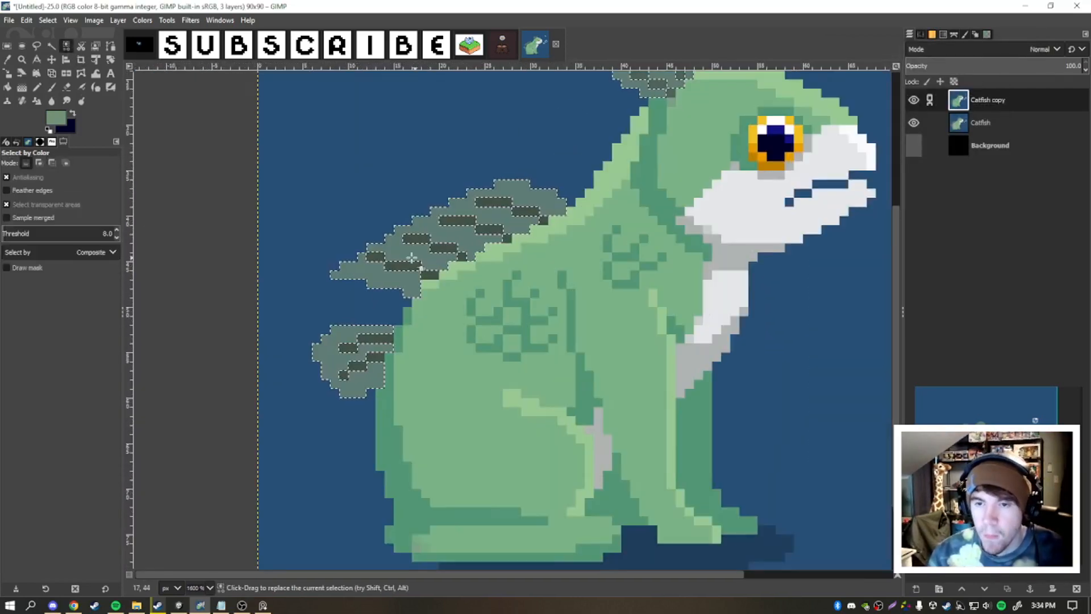
pyautogui.click(142, 20)
pyautogui.click(165, 59)
pyautogui.moveTo(928, 137); pyautogui.dragTo(937, 137)
pyautogui.moveTo(927, 114); pyautogui.dragTo(944, 114)
pyautogui.click(959, 195)
pyautogui.moveTo(926, 157)
pyautogui.mouseDown()
pyautogui.moveTo(946, 114)
pyautogui.moveTo(937, 158)
pyautogui.mouseUp()
# - Select the dark fin stripes by color and shift them to a deep teal
pyautogui.click(66, 47)
pyautogui.click(417, 239)
pyautogui.click(142, 20)
pyautogui.click(165, 60)
pyautogui.moveTo(944, 113); pyautogui.dragTo(949, 113)
pyautogui.click(959, 196)
pyautogui.scroll(1, 560, 150)
# - Touch up leftover fin and edge pixels with the Pencil, using teal and other colors sampled from the artwork
pyautogui.press('n')
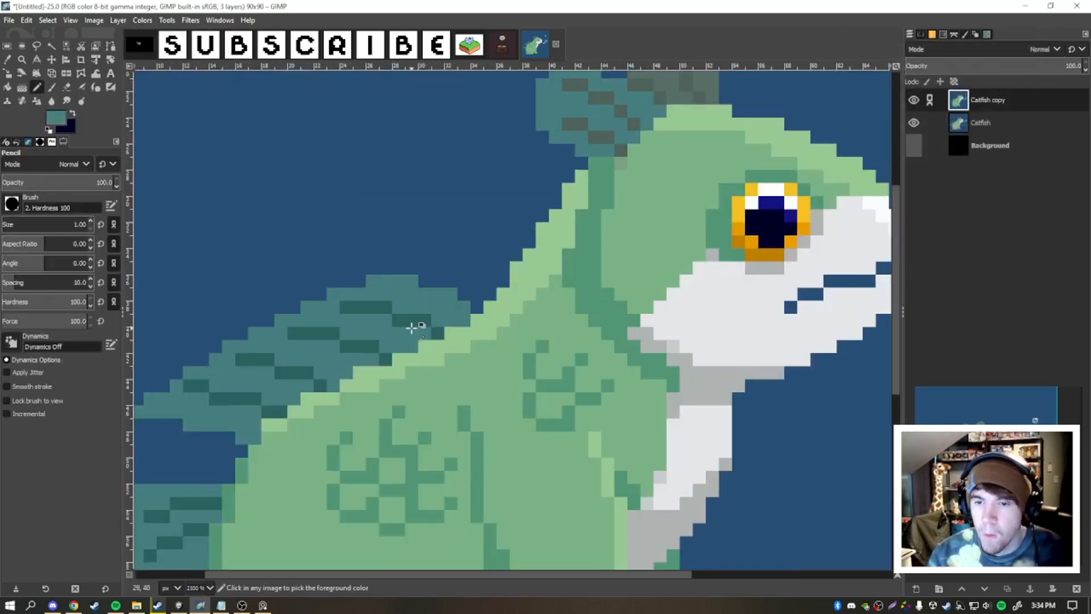
pyautogui.scroll(2, 553, 283)
pyautogui.keyDown('ctrl'); pyautogui.click(602, 319); pyautogui.keyUp('ctrl')
pyautogui.click(578, 331)
pyautogui.scroll(-3, 570, 268)
pyautogui.scroll(2, 558, 287)
pyautogui.keyDown('ctrl'); pyautogui.click(564, 276); pyautogui.keyUp('ctrl')
pyautogui.click(568, 290)
pyautogui.scroll(-4, 594, 292)
pyautogui.scroll(3, 622, 284)
pyautogui.keyDown('ctrl'); pyautogui.click(366, 432); pyautogui.keyUp('ctrl')
pyautogui.scroll(2, 598, 212)
pyautogui.moveTo(553, 210)
pyautogui.mouseDown()
pyautogui.moveTo(583, 127)
pyautogui.moveTo(681, 226)
pyautogui.moveTo(642, 170)
pyautogui.mouseUp()
pyautogui.scroll(-7, 649, 167)
pyautogui.scroll(3, 654, 167)
pyautogui.scroll(5, 572, 202)
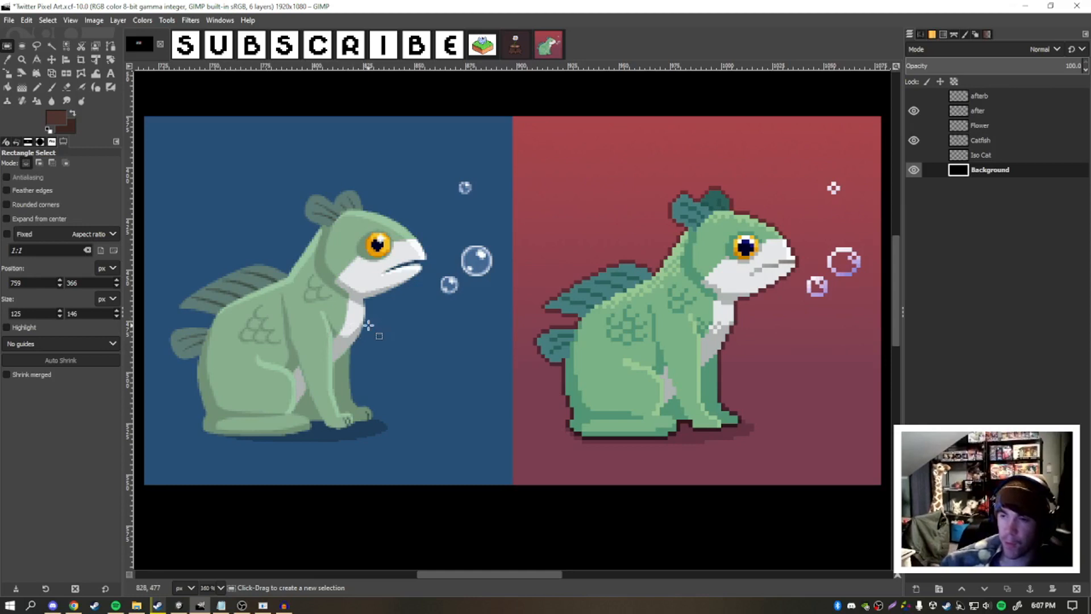
# - Compare the original catfish with the finished pixel-art version side by side, examining the outline, colors and bubbles
pyautogui.moveTo(381, 318); pyautogui.dragTo(380, 315)
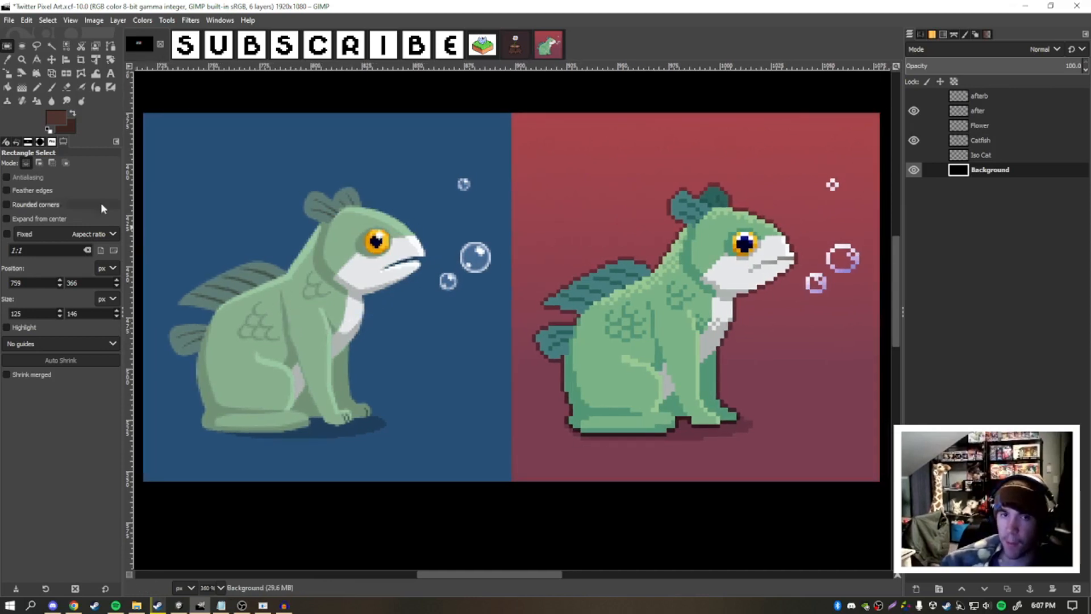
pyautogui.scroll(2, 386, 302)
pyautogui.scroll(-1, 387, 303)
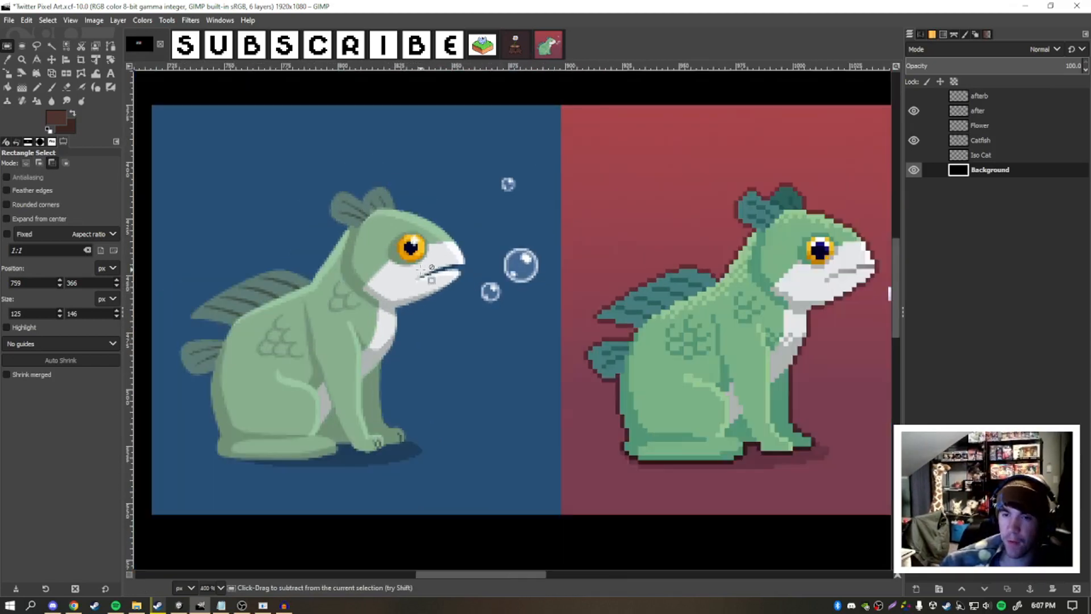
pyautogui.moveTo(460, 276); pyautogui.dragTo(426, 246)
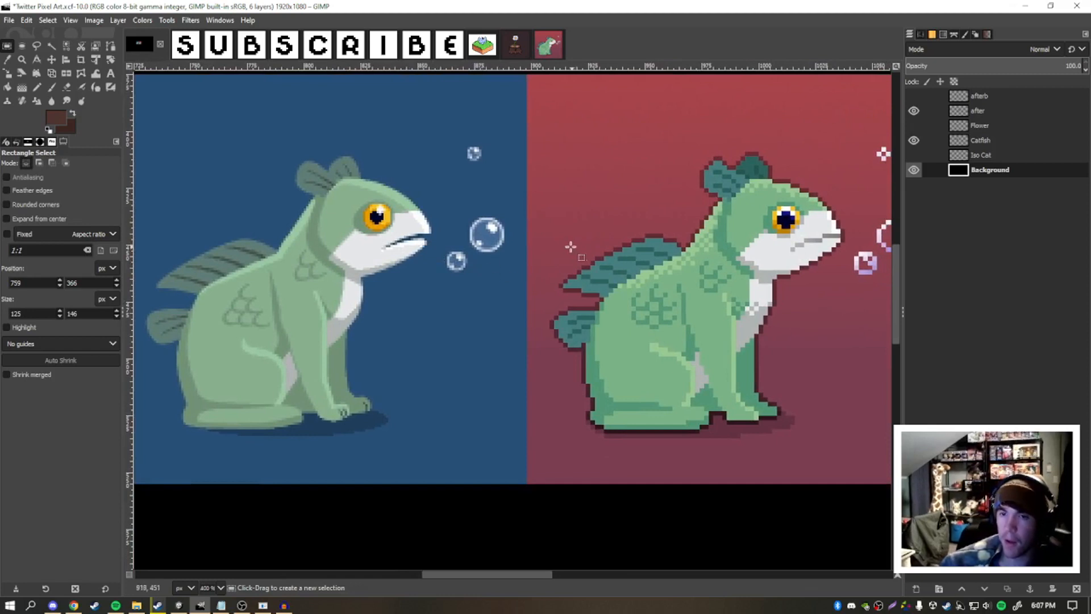
pyautogui.moveTo(567, 246); pyautogui.dragTo(559, 250)
pyautogui.press('ctrl')
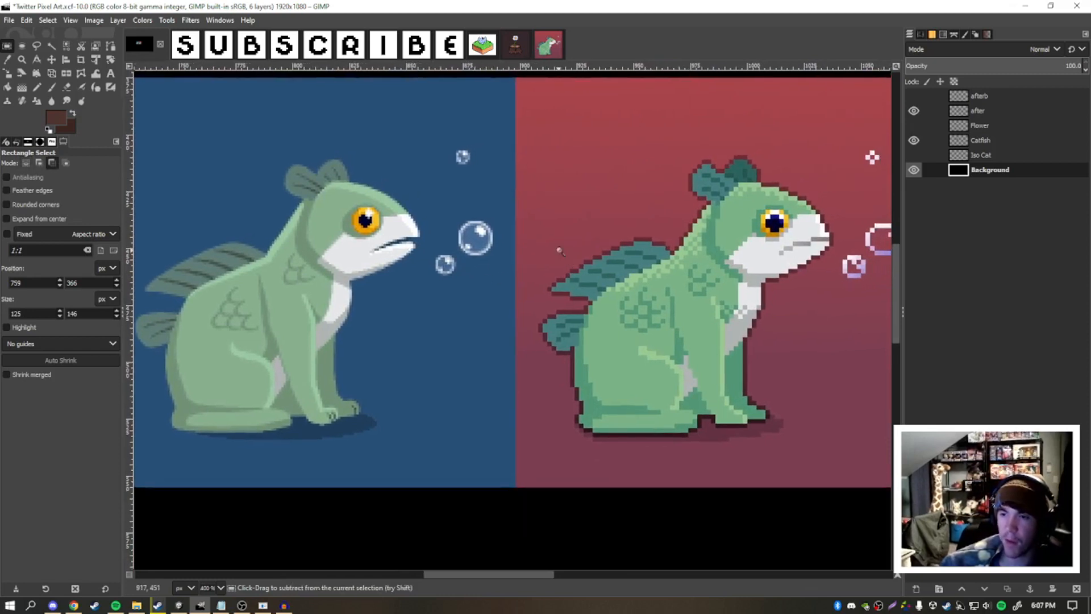
pyautogui.moveTo(666, 284); pyautogui.dragTo(660, 283)
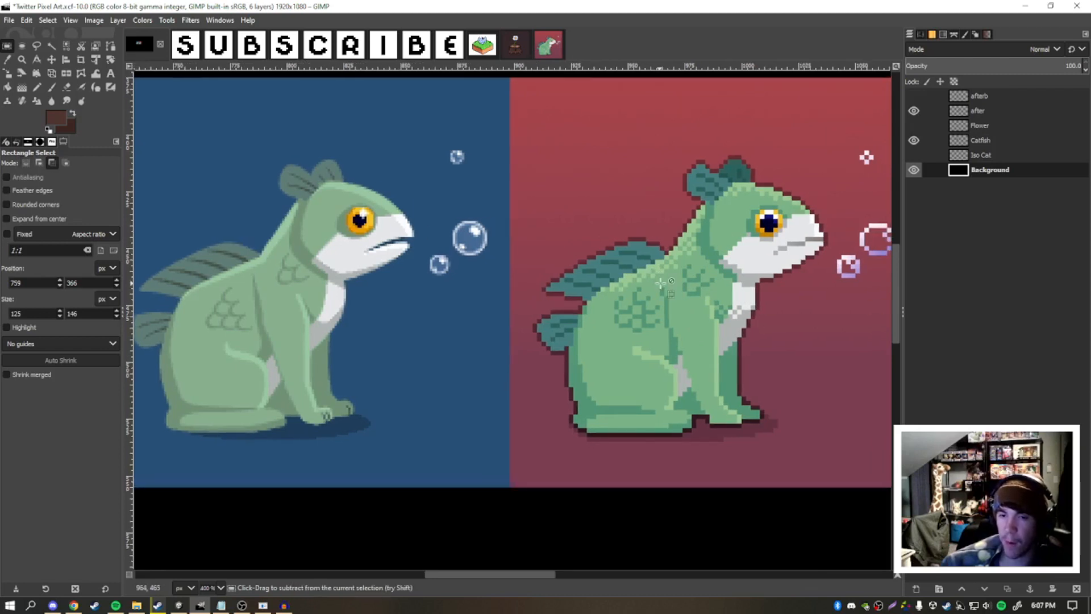
pyautogui.scroll(-1, 662, 283)
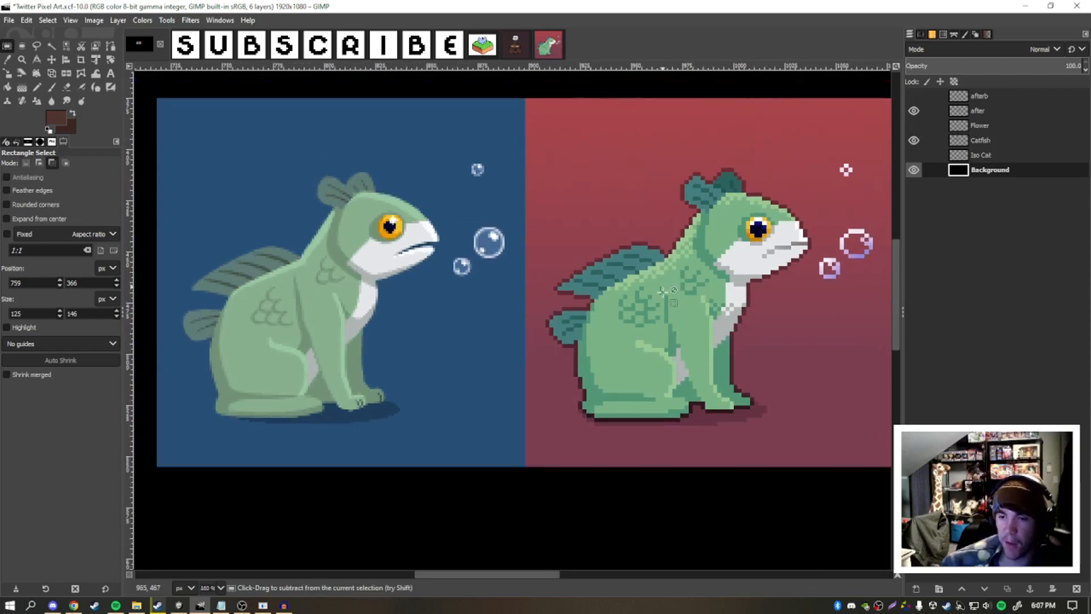
pyautogui.moveTo(685, 414); pyautogui.dragTo(674, 425)
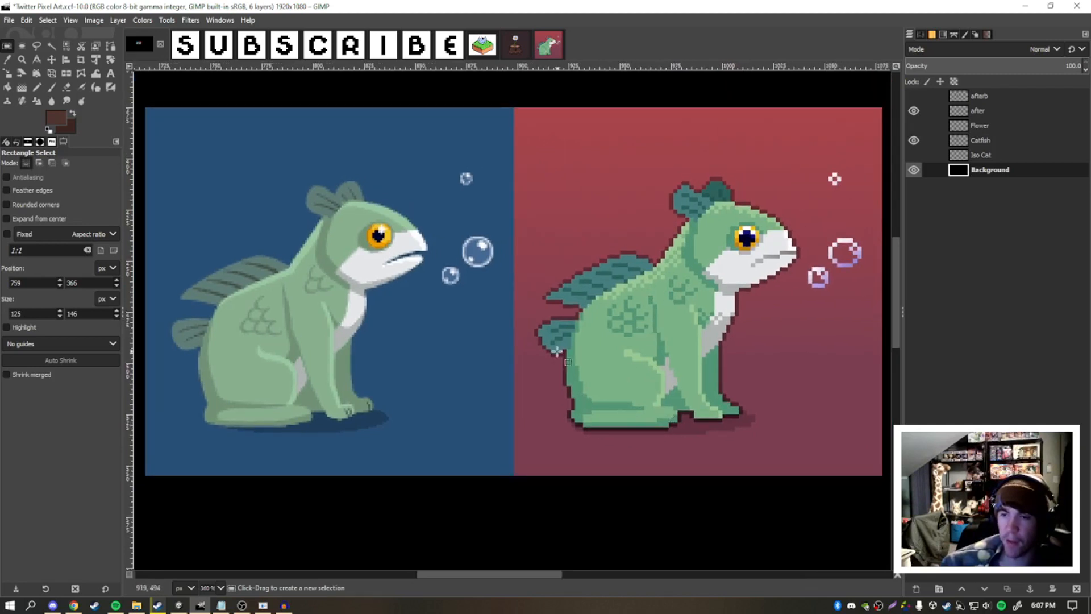
pyautogui.moveTo(642, 261)
pyautogui.mouseDown()
pyautogui.moveTo(627, 261)
pyautogui.moveTo(656, 264)
pyautogui.moveTo(641, 263)
pyautogui.mouseUp()
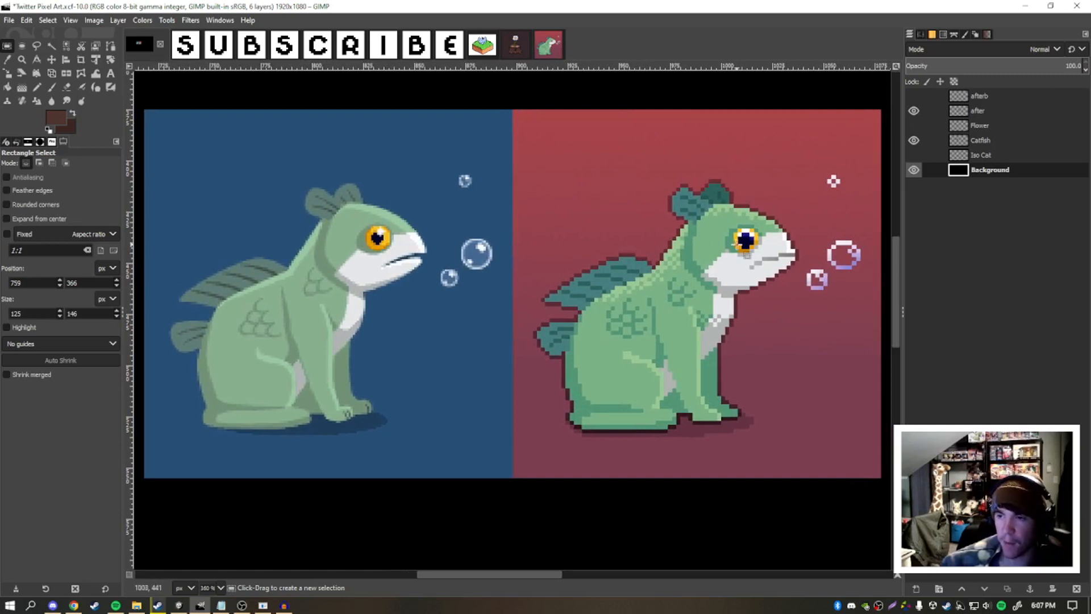
pyautogui.moveTo(686, 312); pyautogui.dragTo(689, 311)
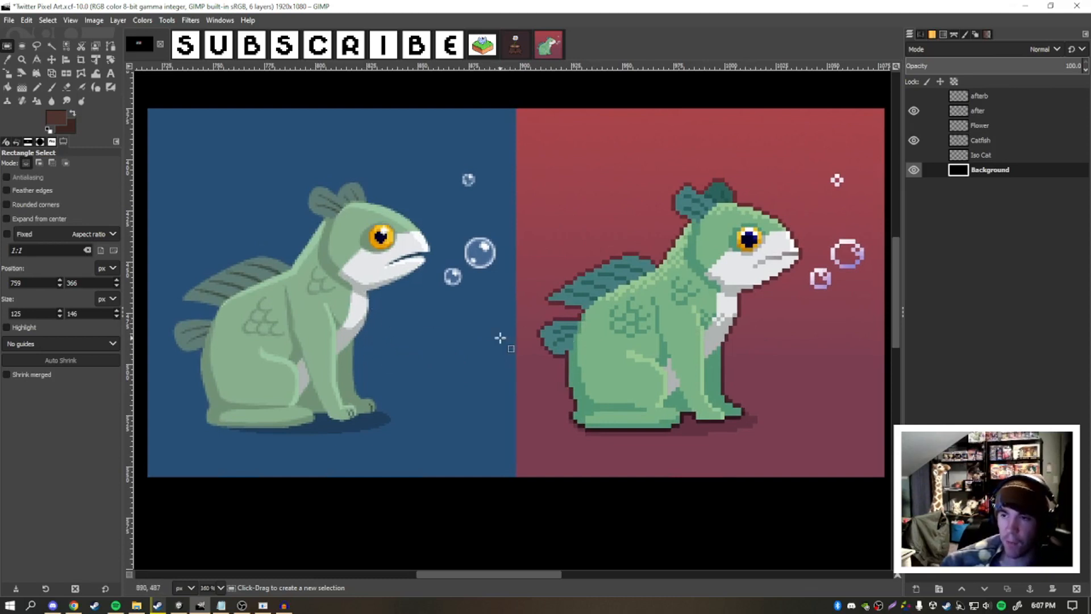
pyautogui.moveTo(663, 304); pyautogui.dragTo(651, 315)
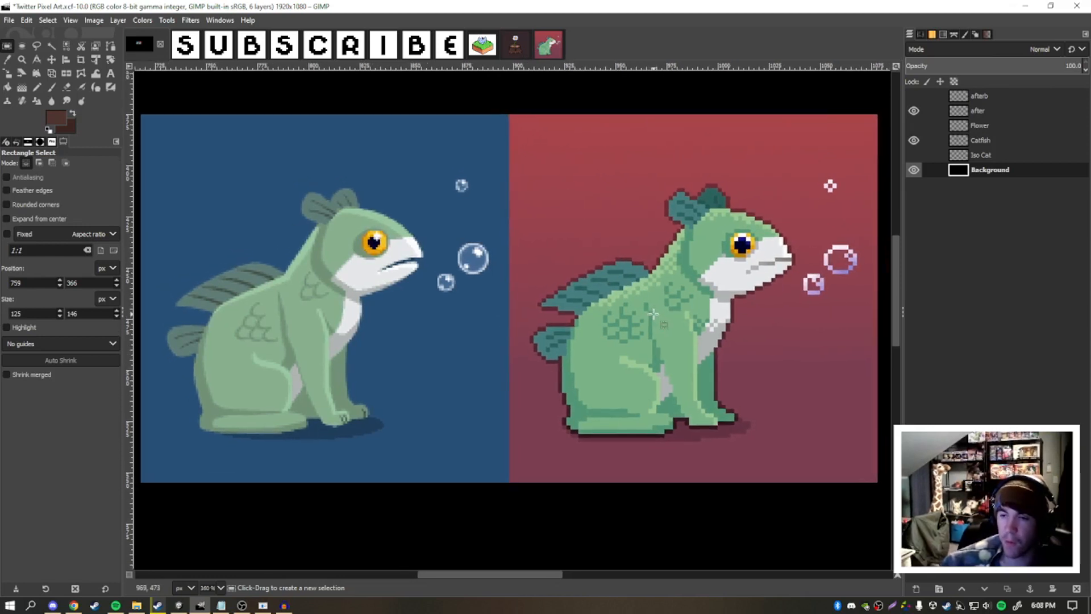
pyautogui.moveTo(647, 315); pyautogui.dragTo(644, 316)
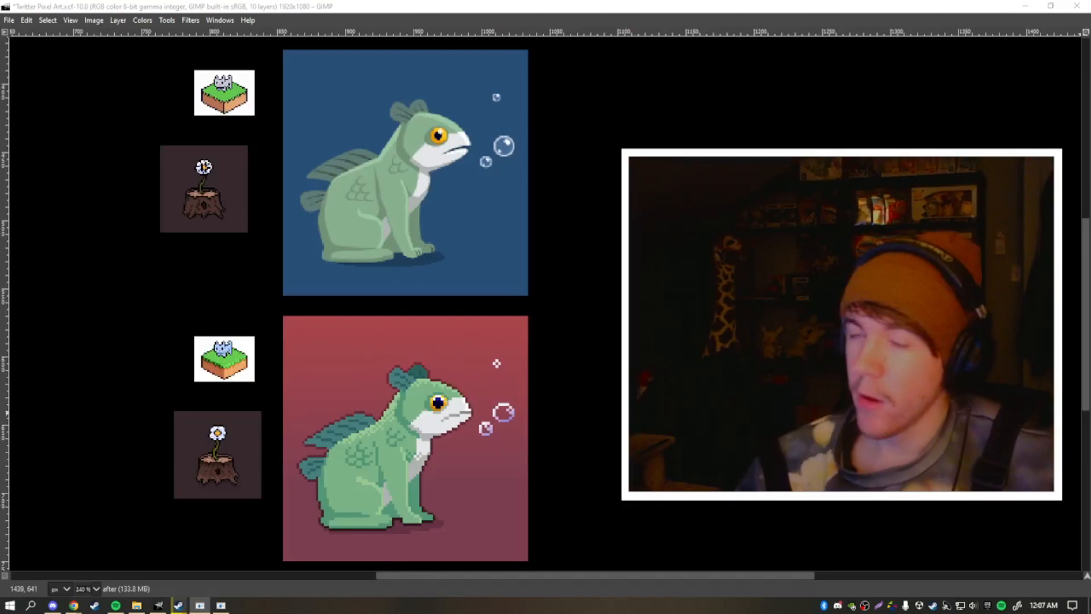